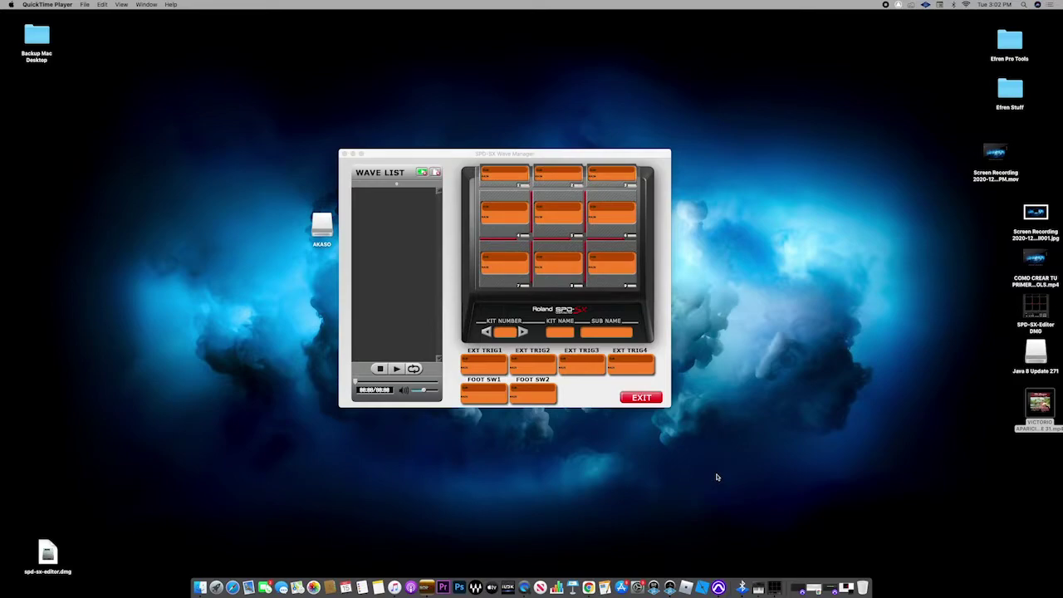
drag(511, 154, 522, 113)
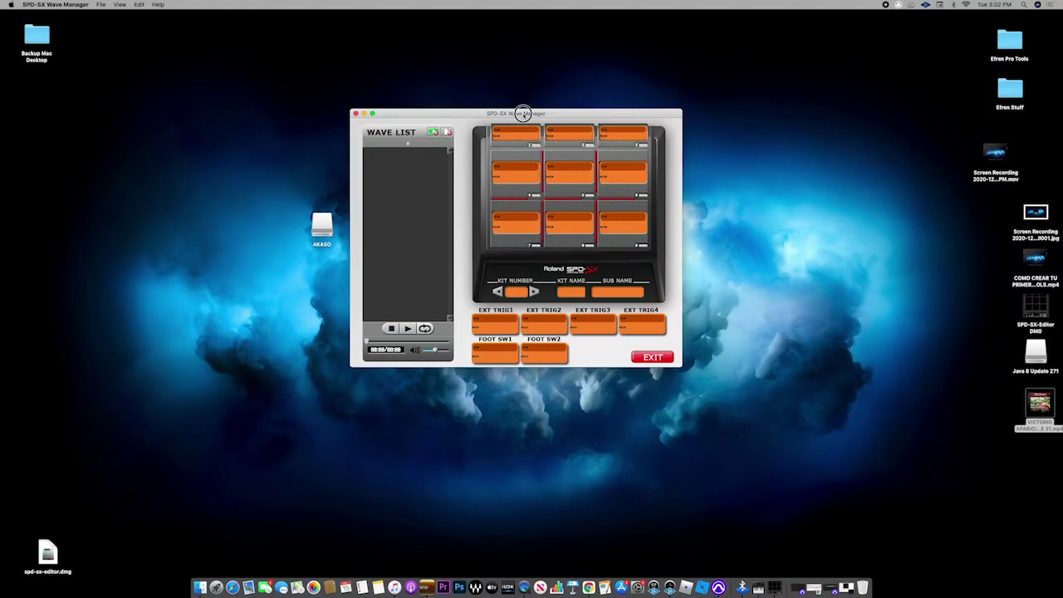
drag(523, 116, 554, 112)
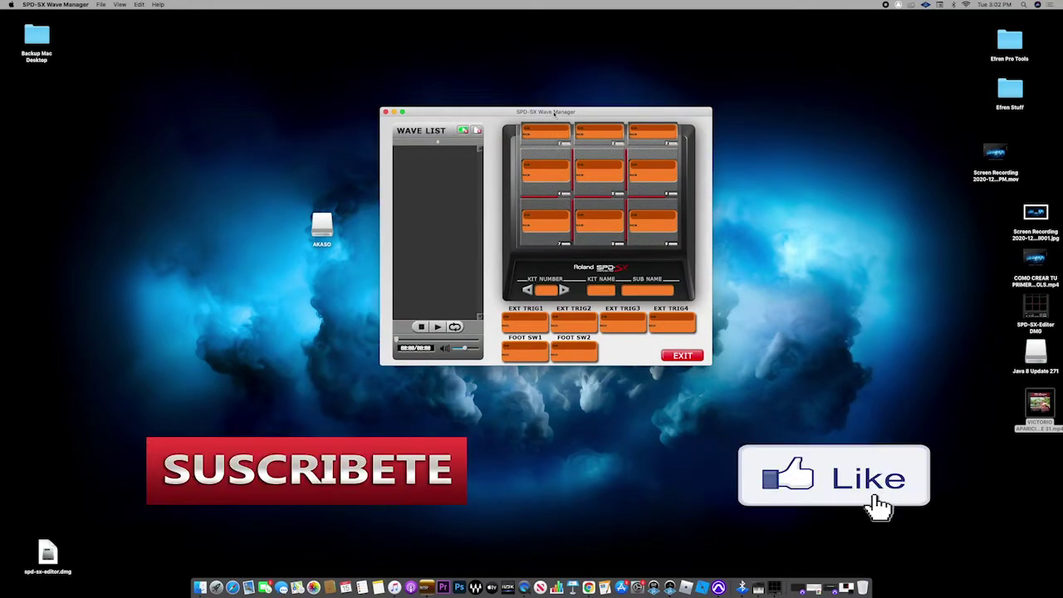
click(554, 112)
drag(554, 112, 548, 103)
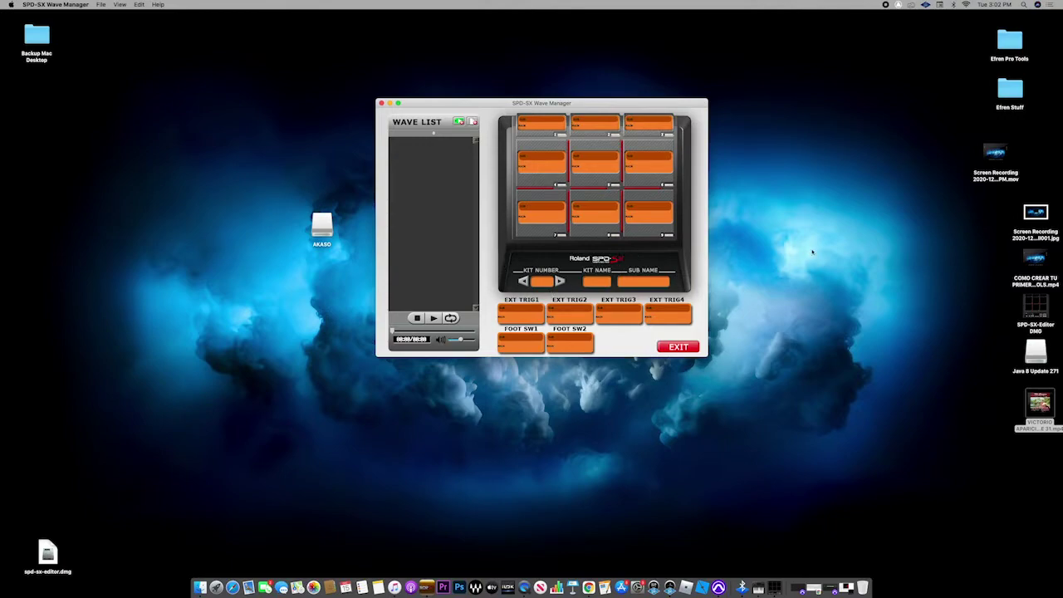
click(846, 265)
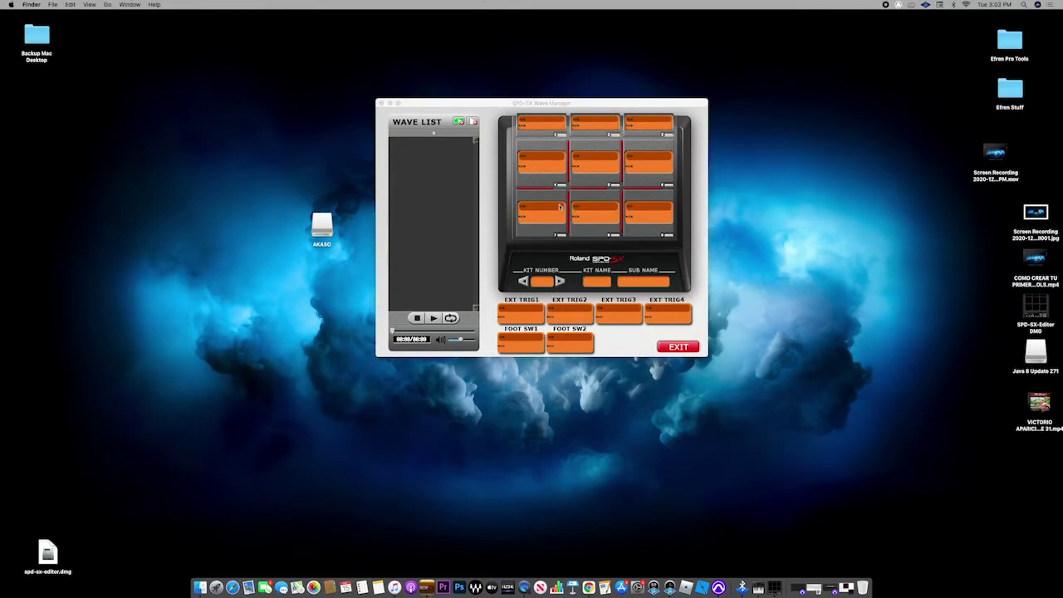
click(570, 103)
drag(570, 102, 531, 100)
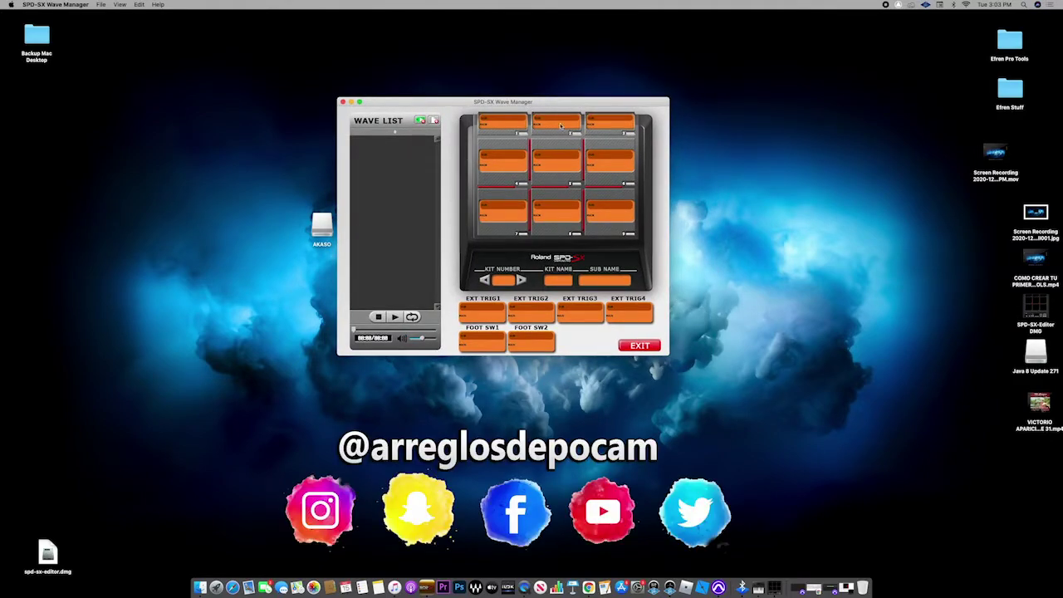
drag(539, 103, 544, 101)
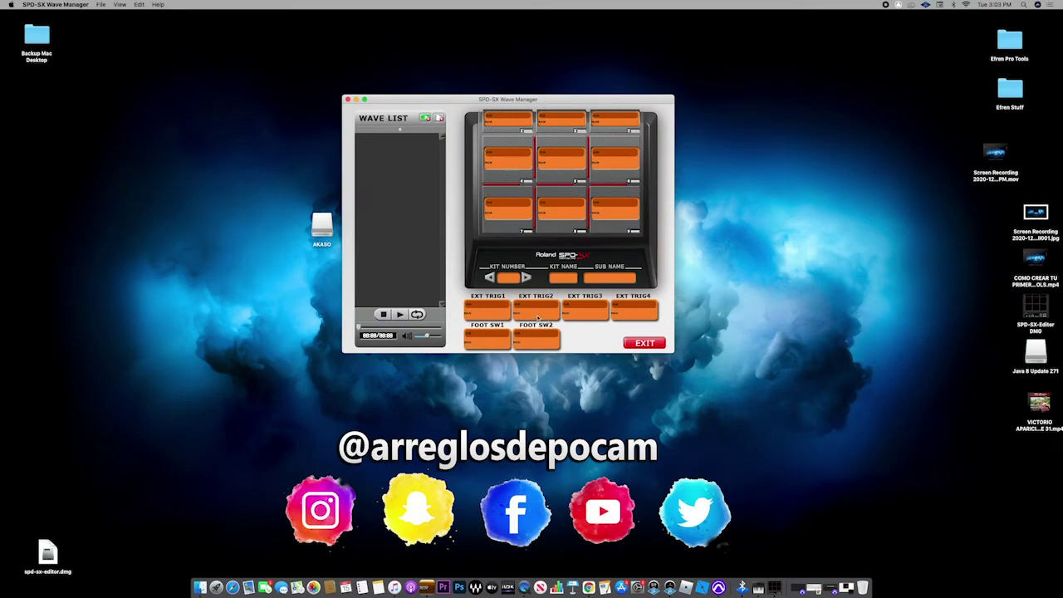
click(506, 280)
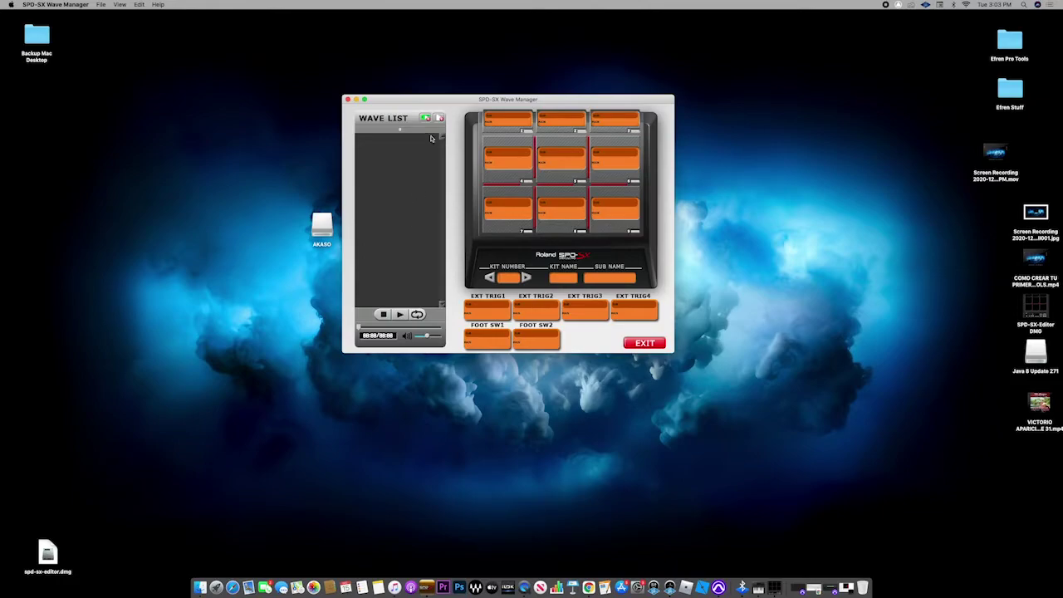
Quit SPD-SX Wave Manager and dismiss its problem report without reopening it.
key(super+q)
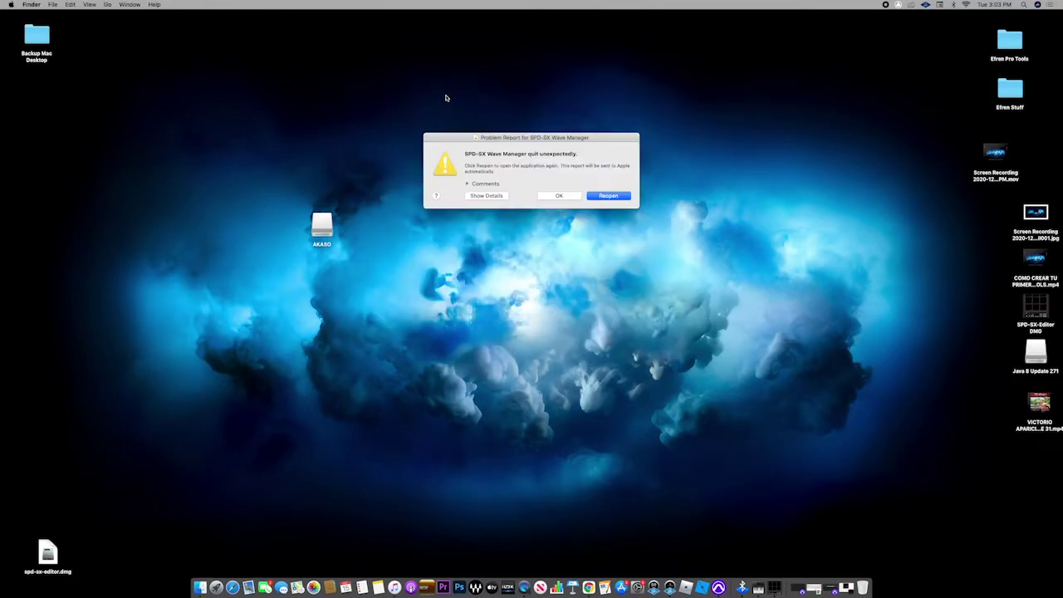
click(562, 195)
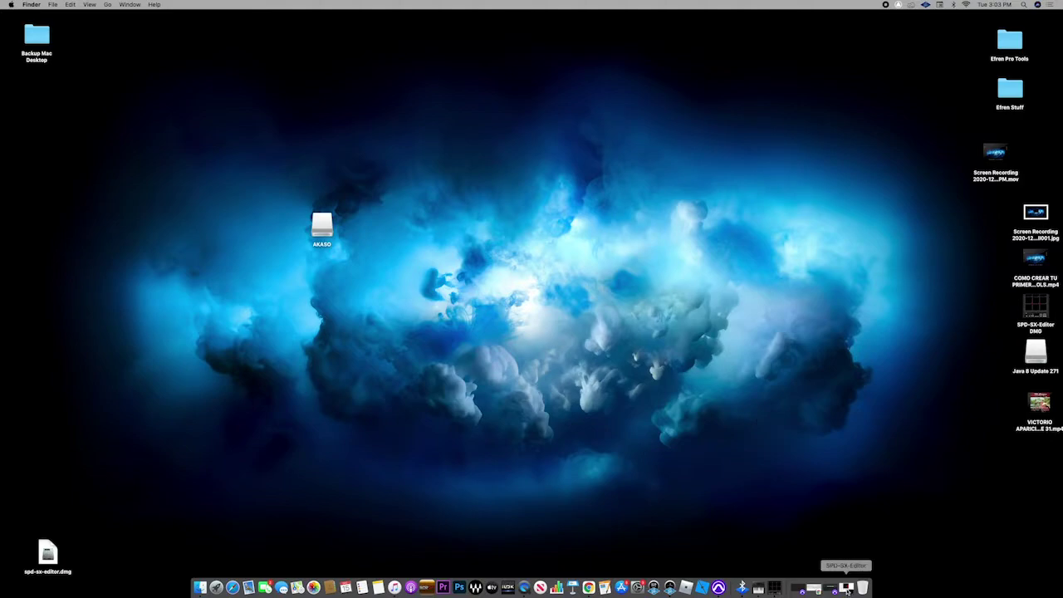
Switch to the SPD-SX-Editor window, minimise the browser, and place the editor in the upper middle of the desktop.
click(816, 588)
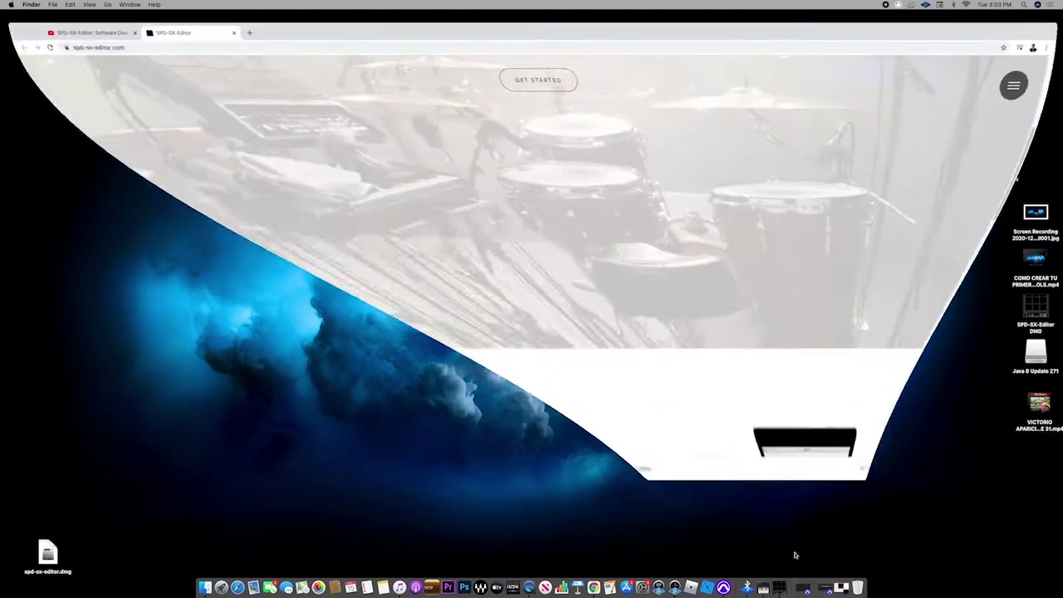
click(23, 18)
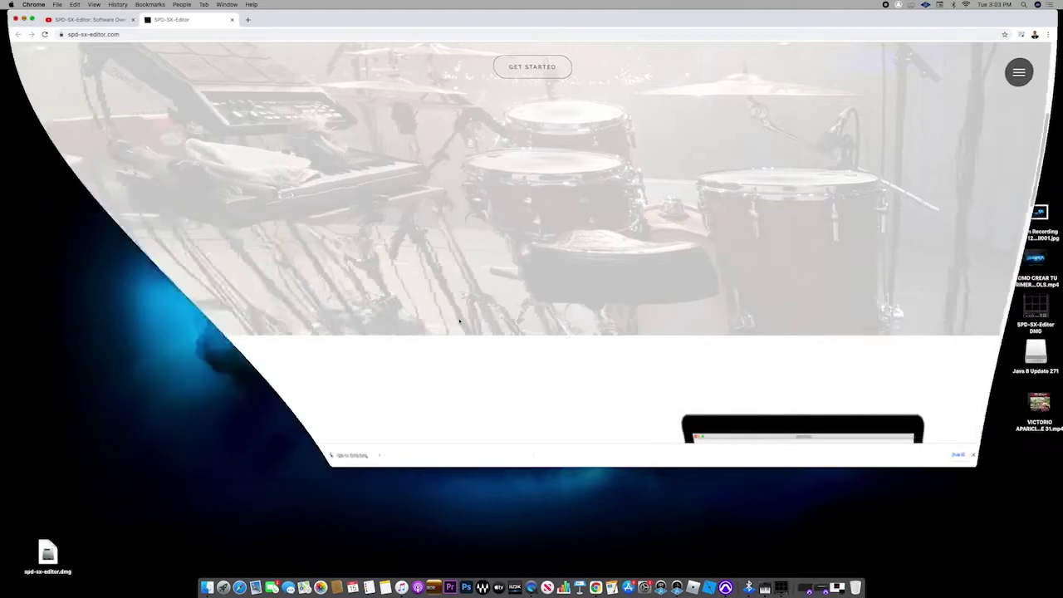
click(837, 585)
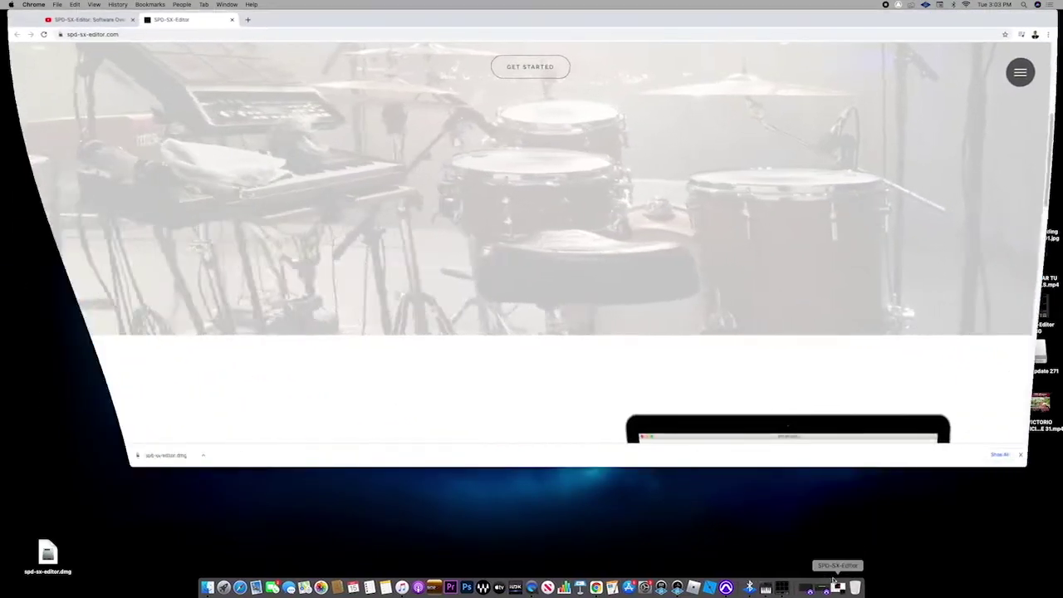
click(853, 587)
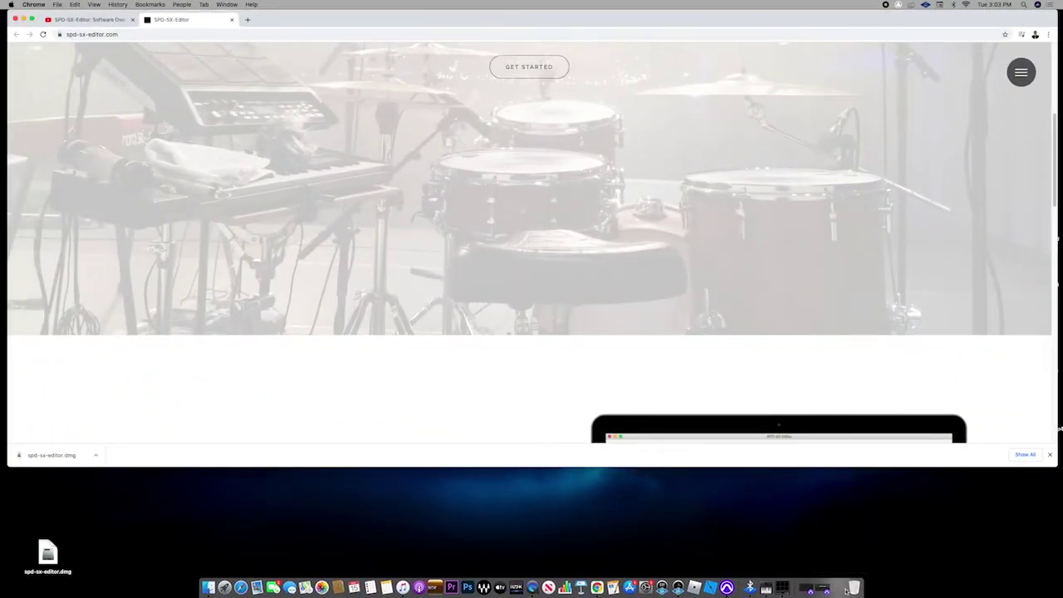
click(24, 18)
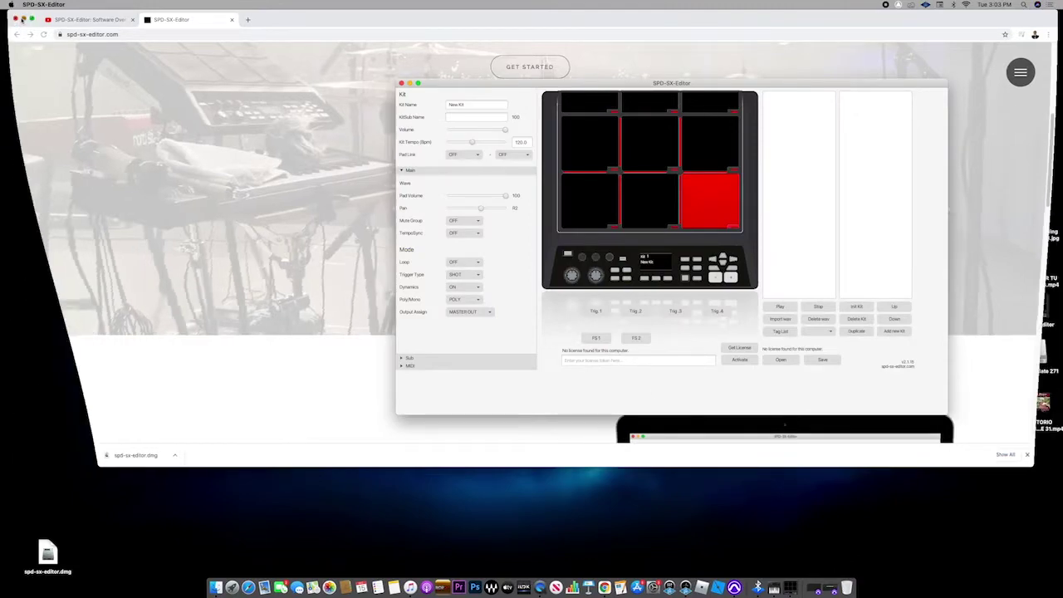
drag(476, 86, 295, 75)
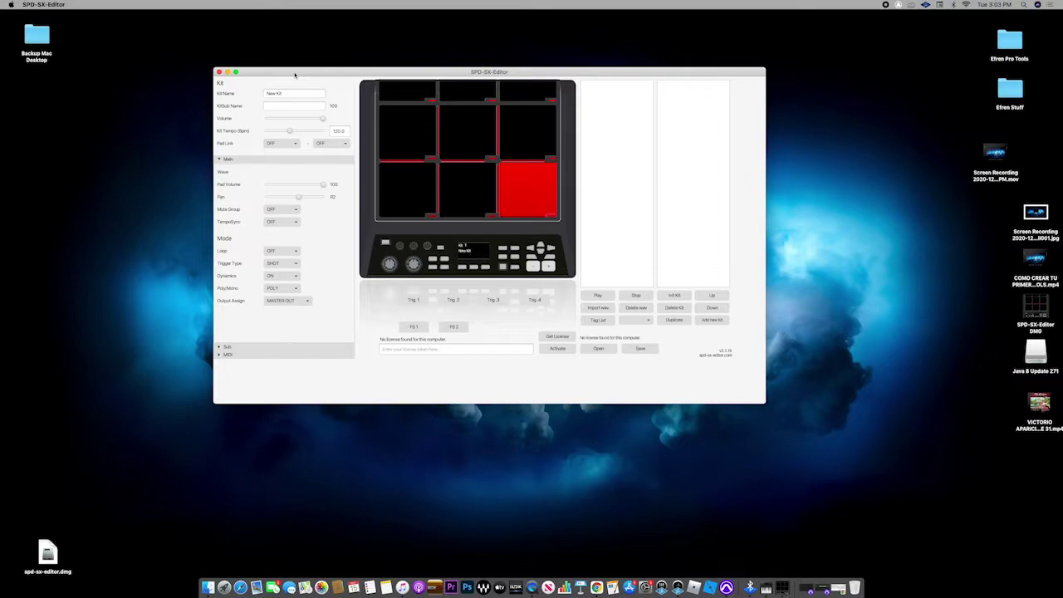
drag(295, 75, 309, 41)
click(310, 43)
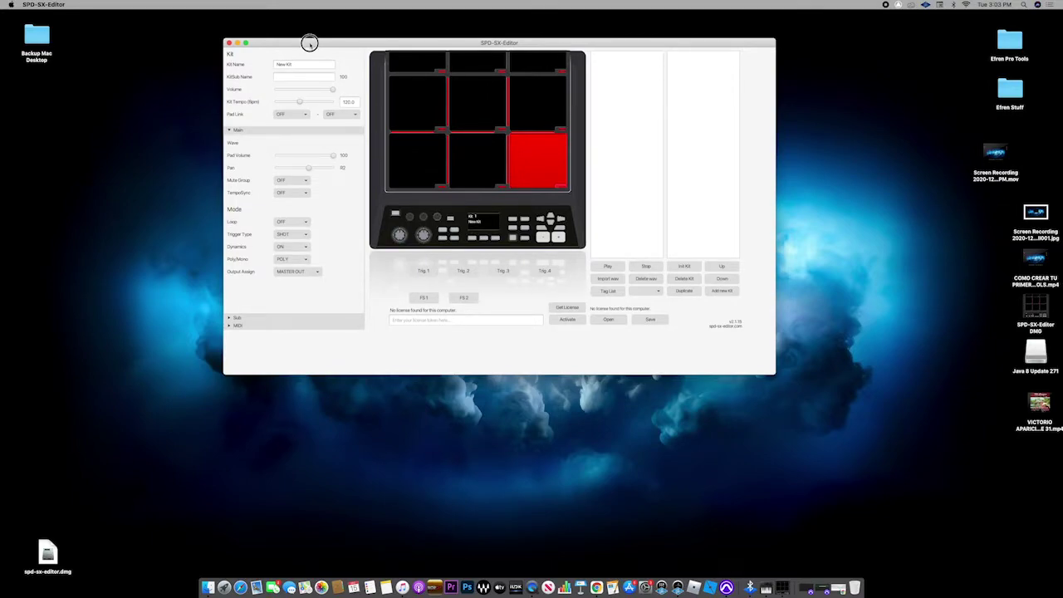
drag(309, 43, 308, 39)
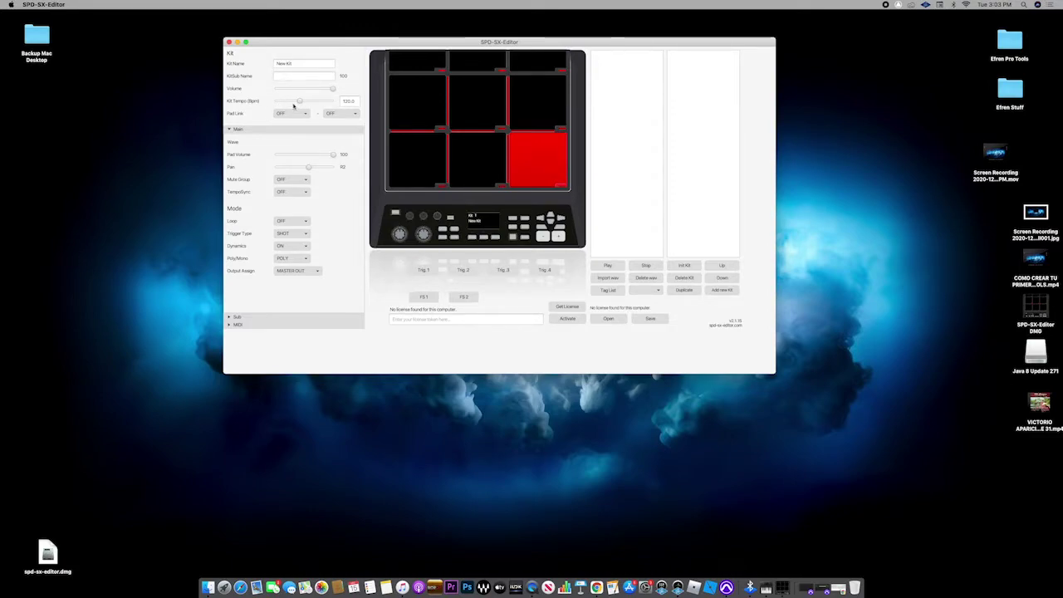
Set the kit volume and the lower-right pad's volume to 100, and select the lower-left pad.
mouse_move(333, 88)
mouse_down()
mouse_move(309, 89)
mouse_move(346, 89)
mouse_up()
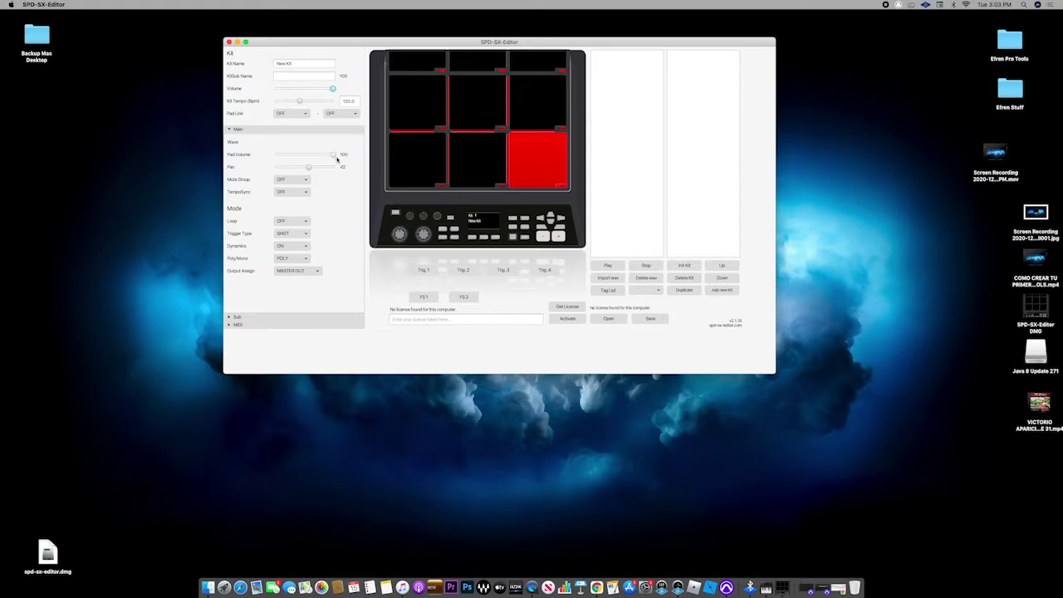
drag(335, 156, 357, 163)
click(408, 113)
click(413, 158)
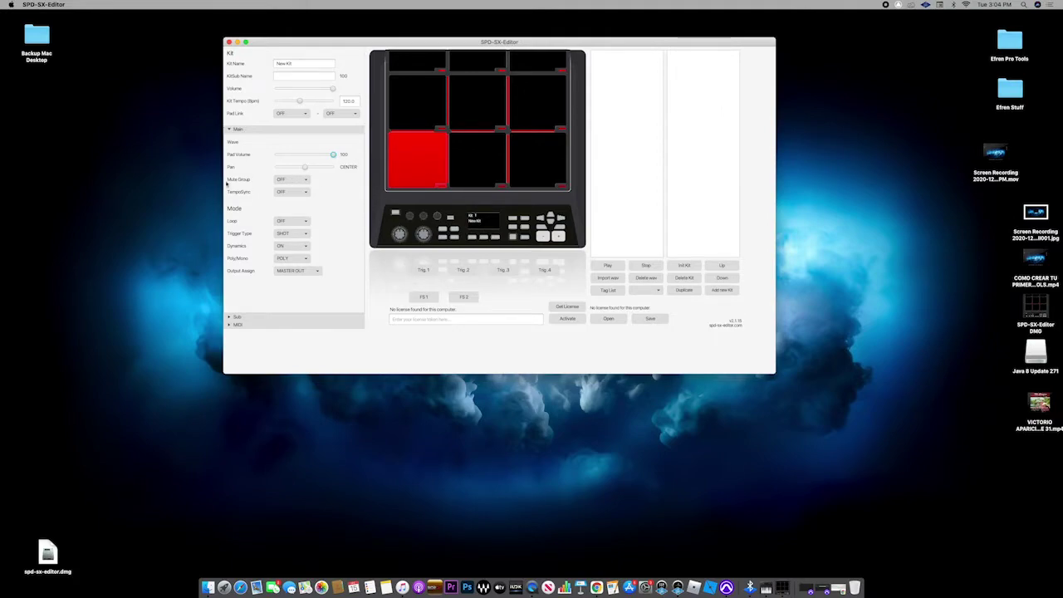
Examine the mute group options of the lower-left and lower-middle pads.
click(298, 180)
click(290, 181)
click(425, 154)
click(427, 158)
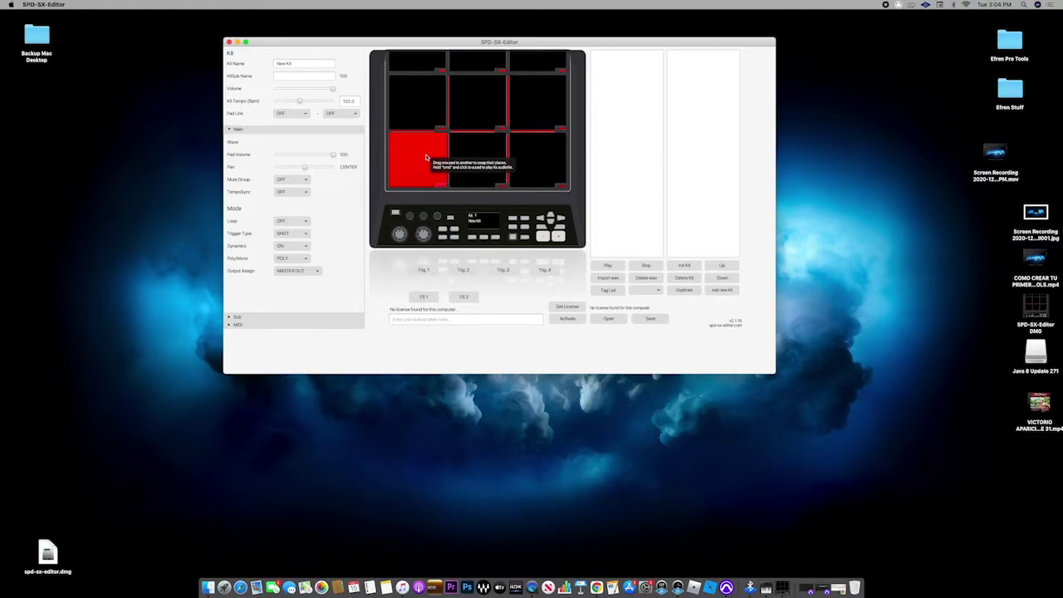
click(467, 155)
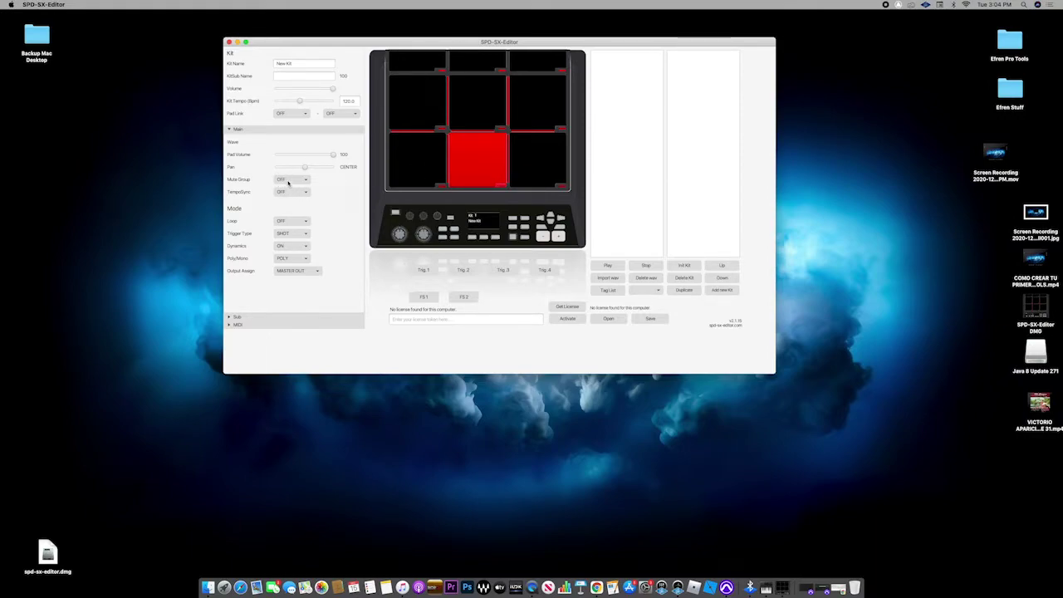
click(292, 181)
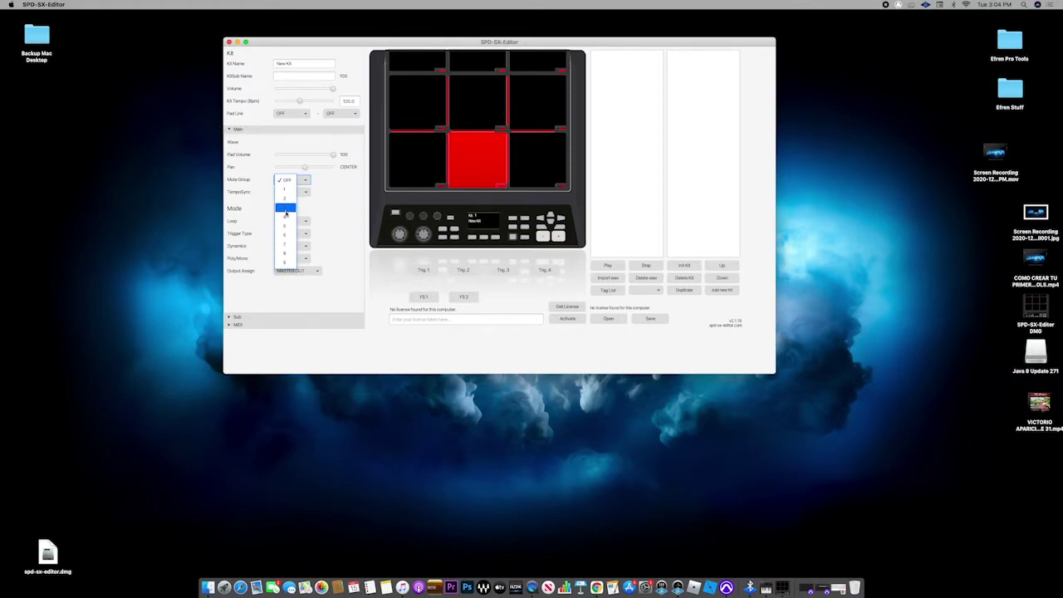
click(286, 179)
click(422, 156)
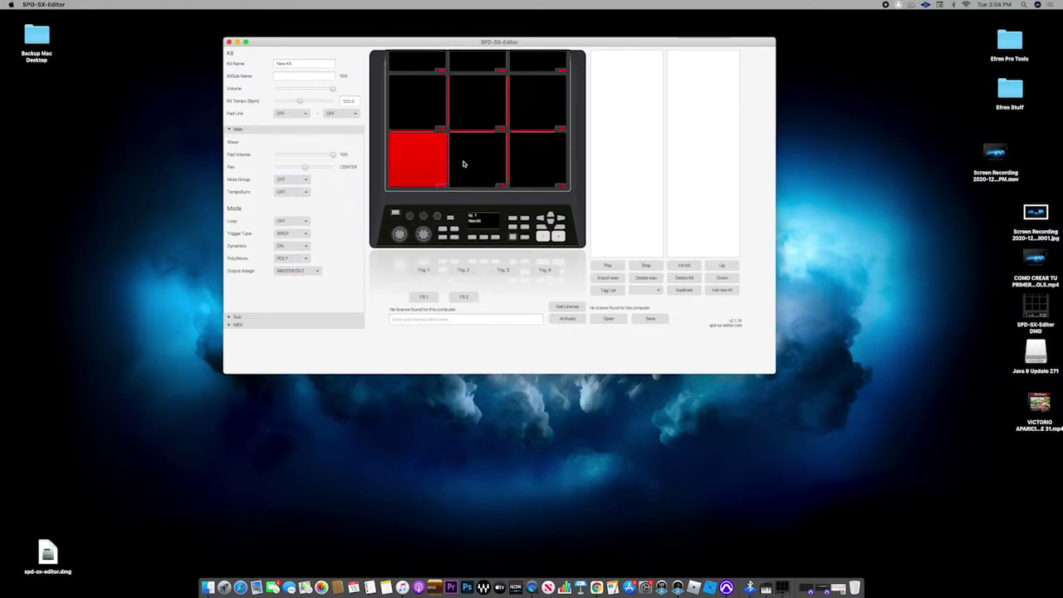
Assign the lower-middle pad and the lower-left pad to mute group 1.
click(472, 157)
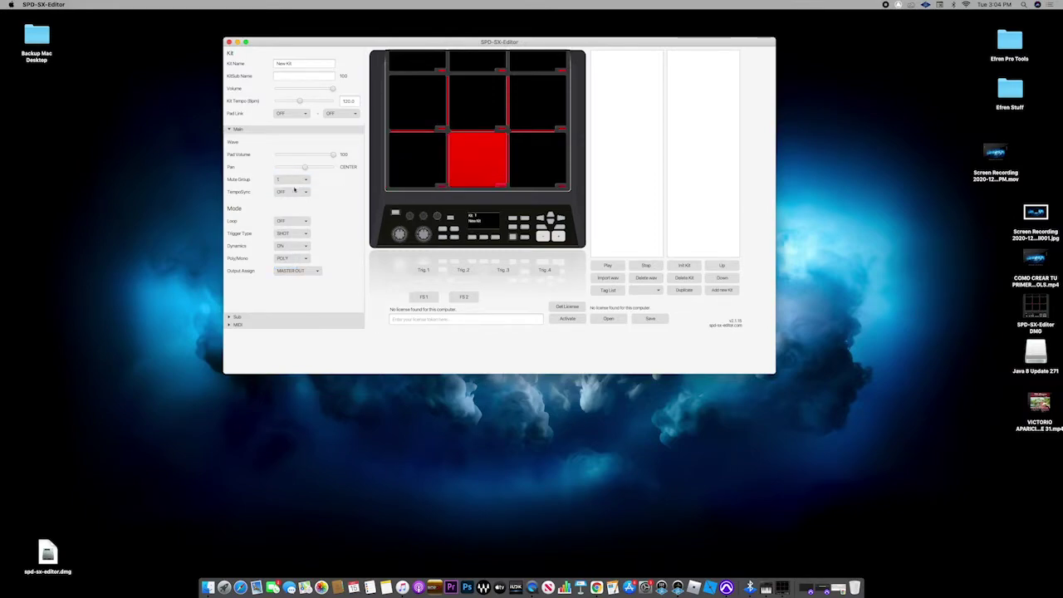
click(291, 180)
click(284, 189)
click(407, 168)
click(474, 164)
click(420, 166)
click(291, 180)
click(283, 187)
click(417, 161)
click(489, 167)
Set the mute group of the lower-middle and lower-left pads back to OFF.
click(284, 180)
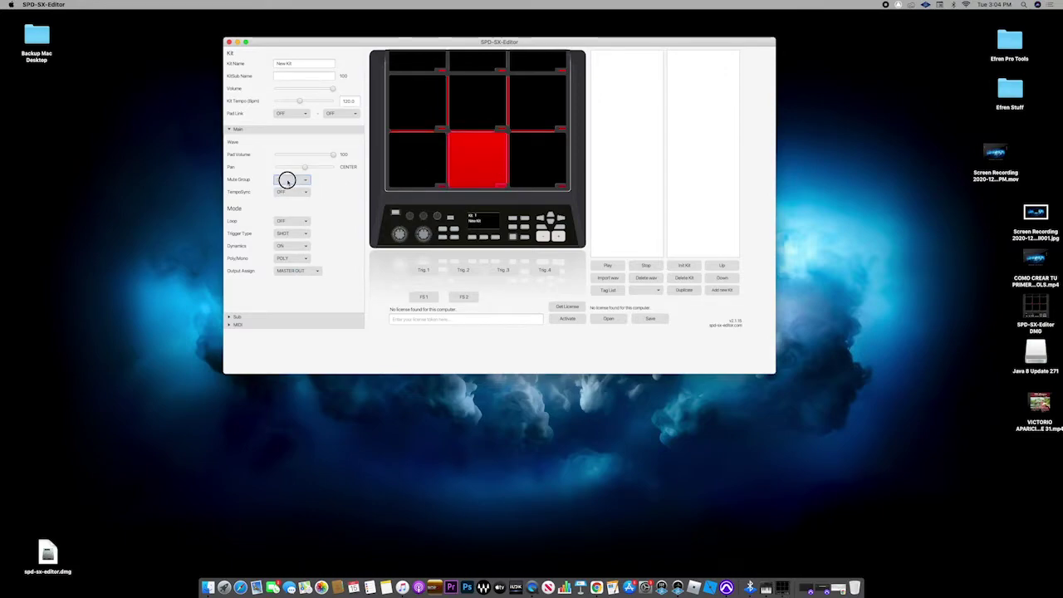
click(286, 171)
click(424, 164)
click(291, 179)
click(287, 171)
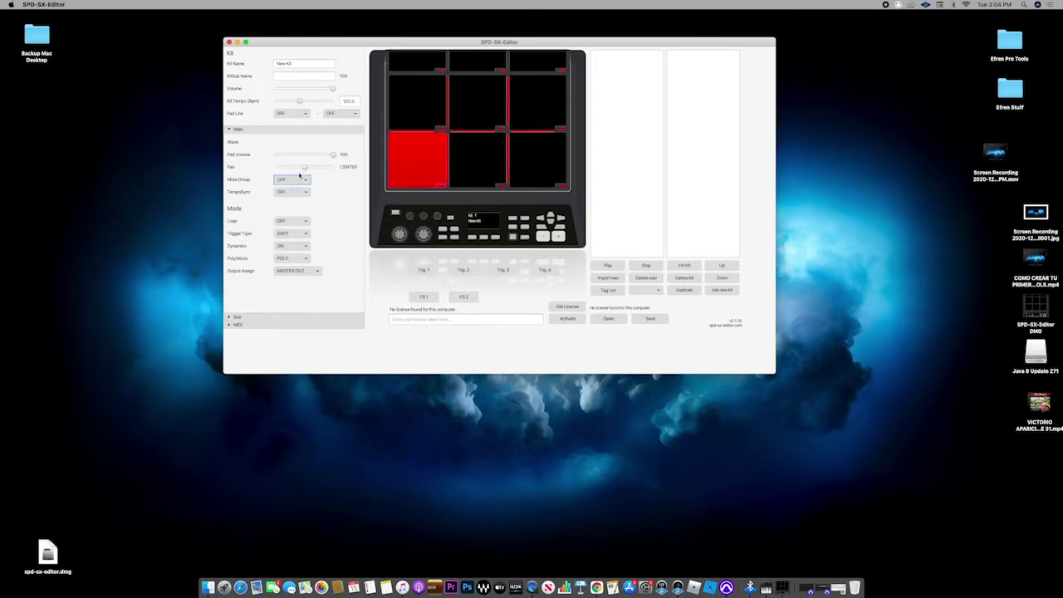
Try the TempoSync setting on the lower-left pad and return it to OFF.
click(287, 192)
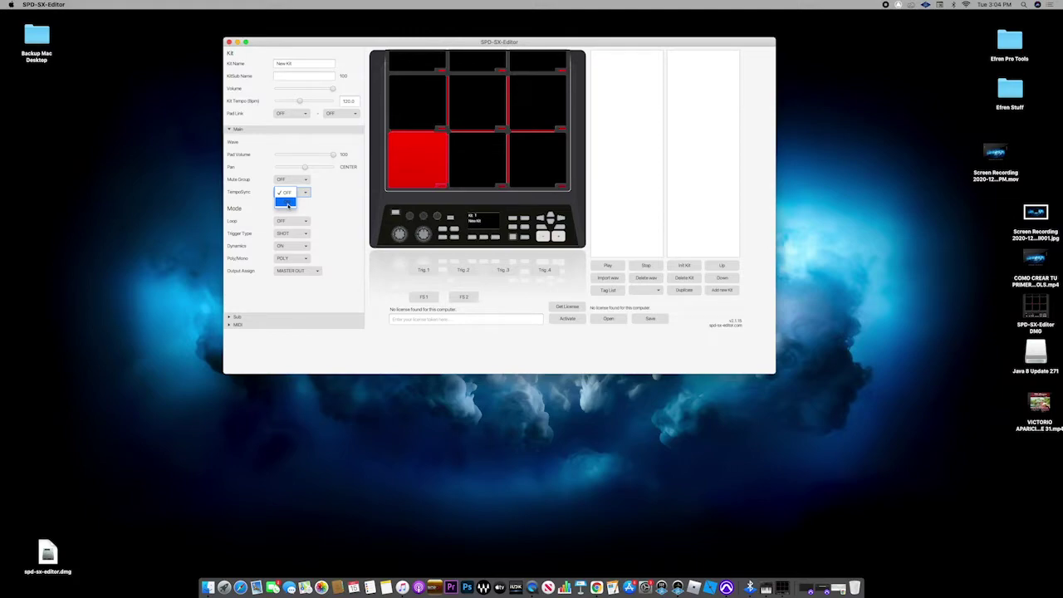
click(286, 203)
click(290, 193)
click(290, 200)
Turn Loop ON for the lower-left pad and return it to OFF.
click(290, 220)
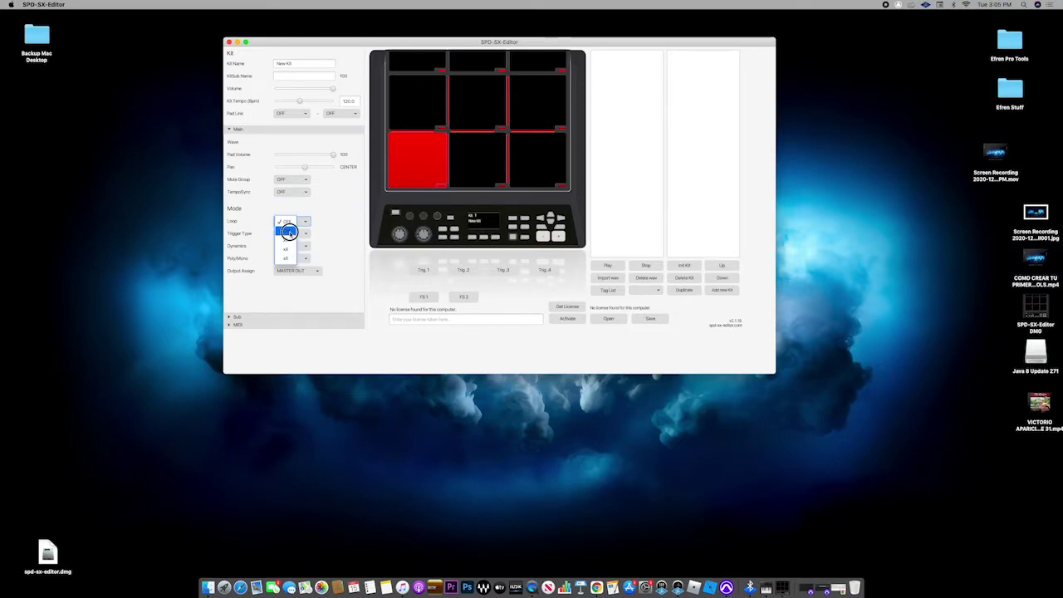
click(290, 231)
click(419, 157)
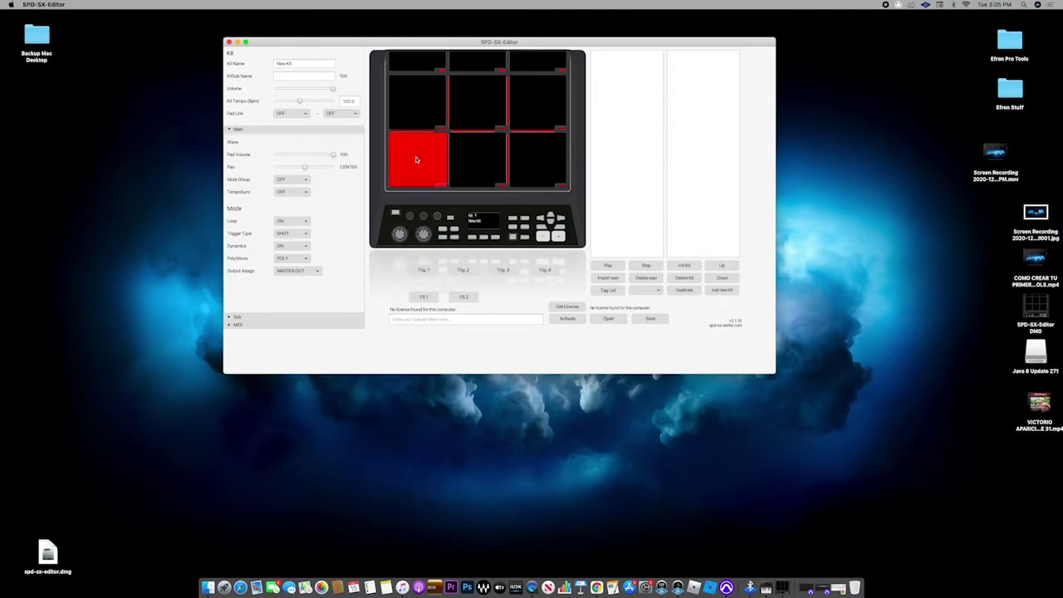
click(291, 222)
click(286, 213)
click(415, 173)
Set the lower-left pad's trigger type to ALT and its Loop to ON.
click(290, 233)
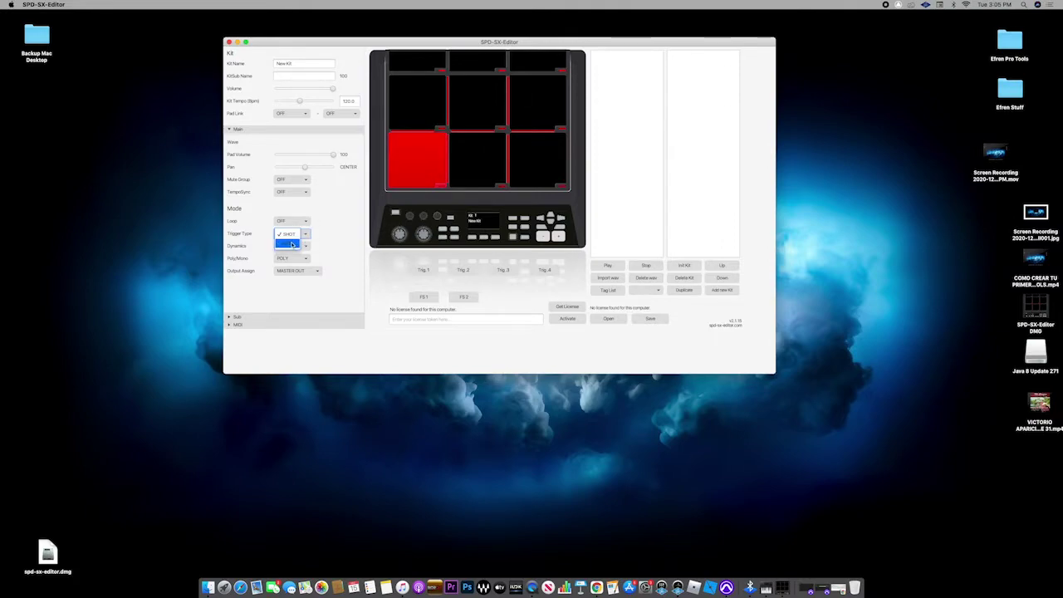
click(292, 244)
click(291, 222)
click(289, 234)
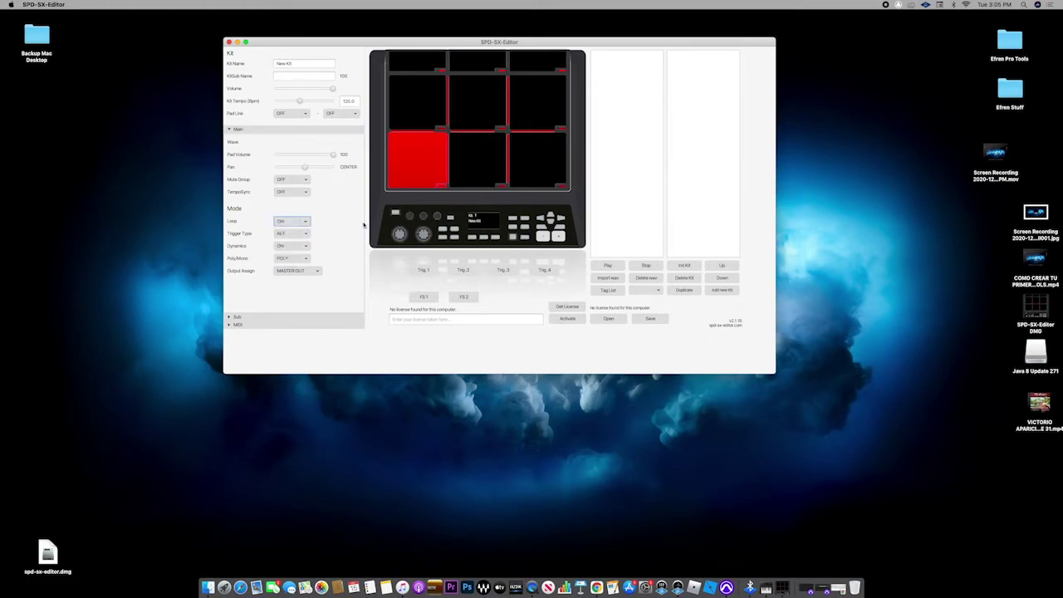
click(417, 168)
Switch the lower-left pad's trigger type to SHOT and back to ALT.
click(288, 235)
click(288, 233)
click(290, 235)
click(288, 224)
click(290, 233)
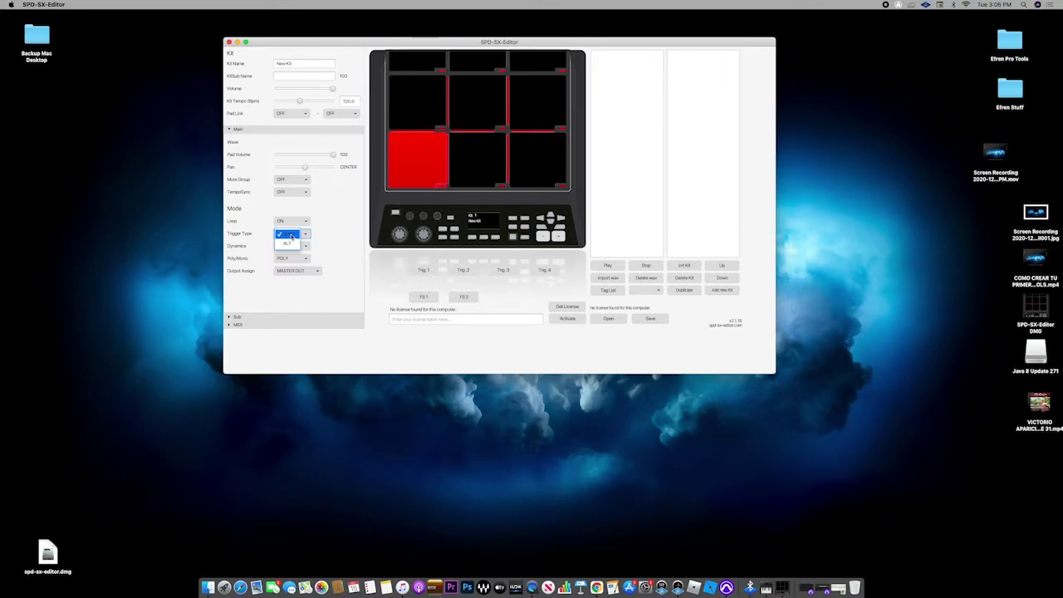
click(289, 244)
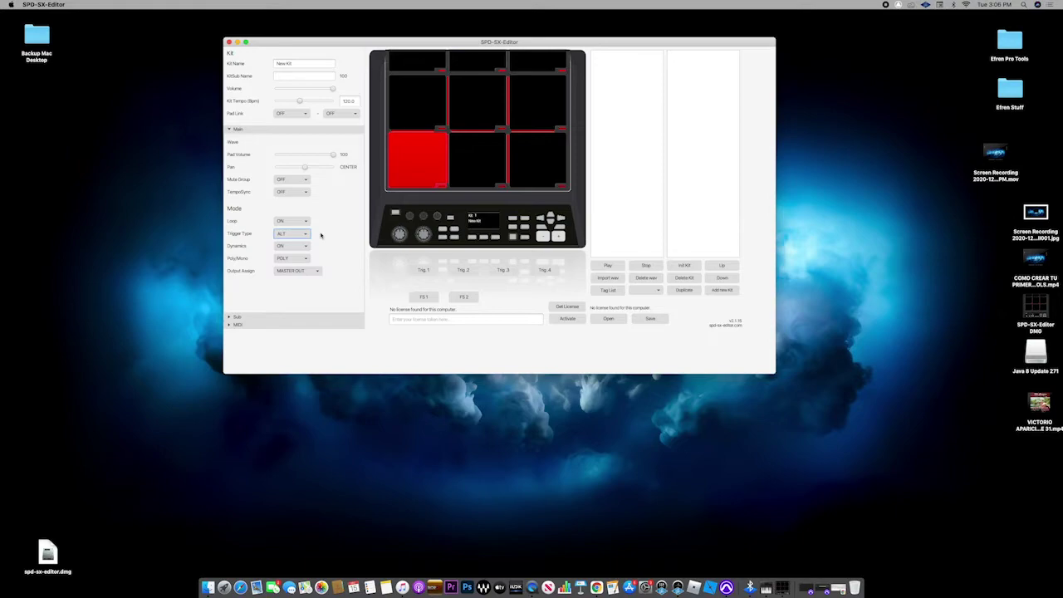
Examine the Dynamics and Poly/Mono options of the lower-left pad and the kit's Pad Link options.
click(295, 248)
click(295, 248)
click(306, 259)
click(304, 260)
click(290, 113)
click(340, 135)
drag(442, 43, 436, 37)
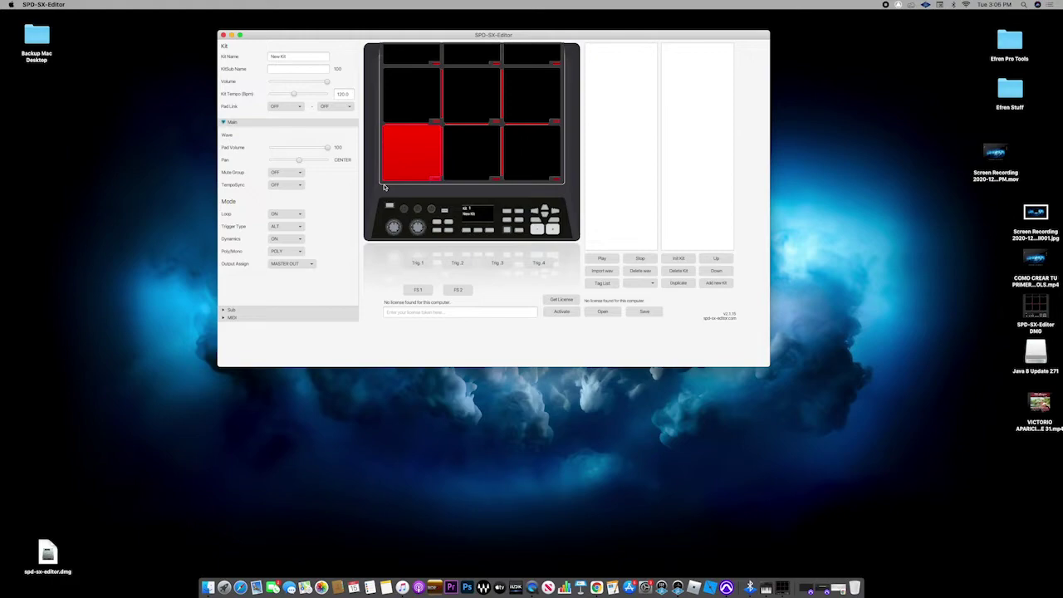
drag(430, 38, 432, 31)
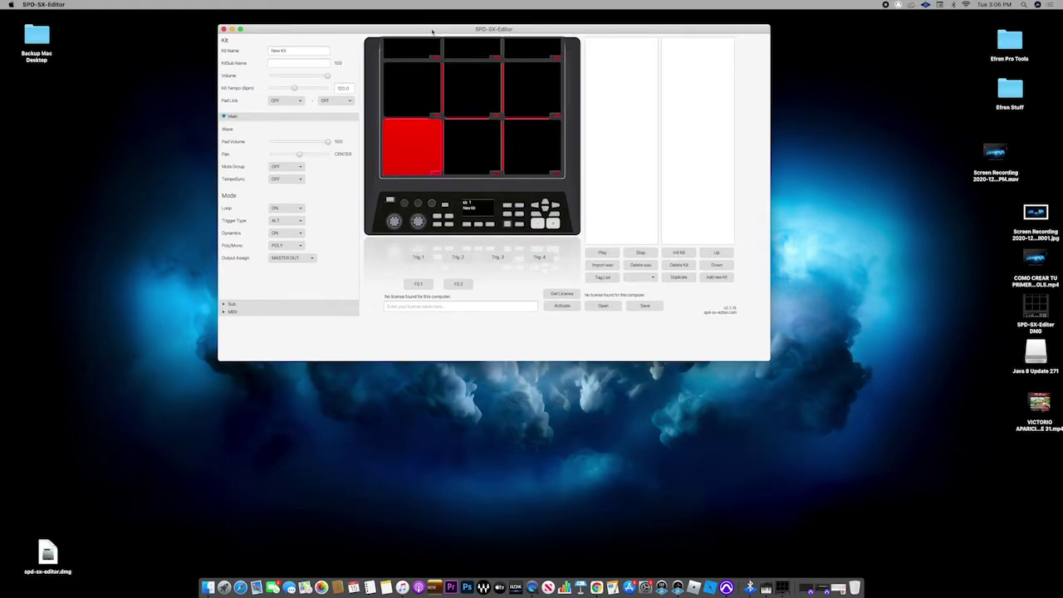
Select the empty license token field in the SPD-SX-Editor window.
drag(432, 32, 436, 21)
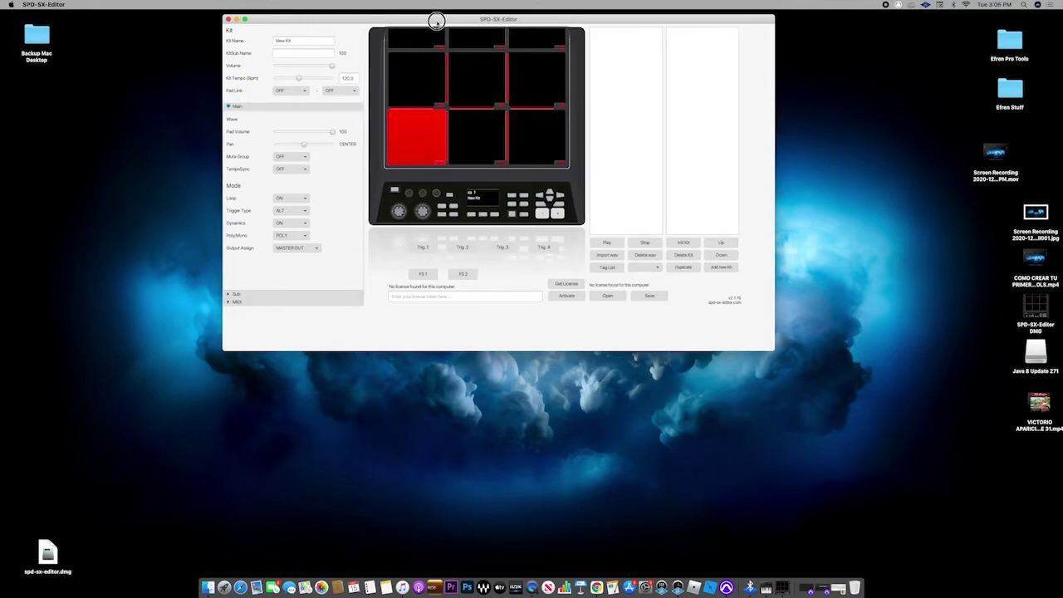
click(463, 296)
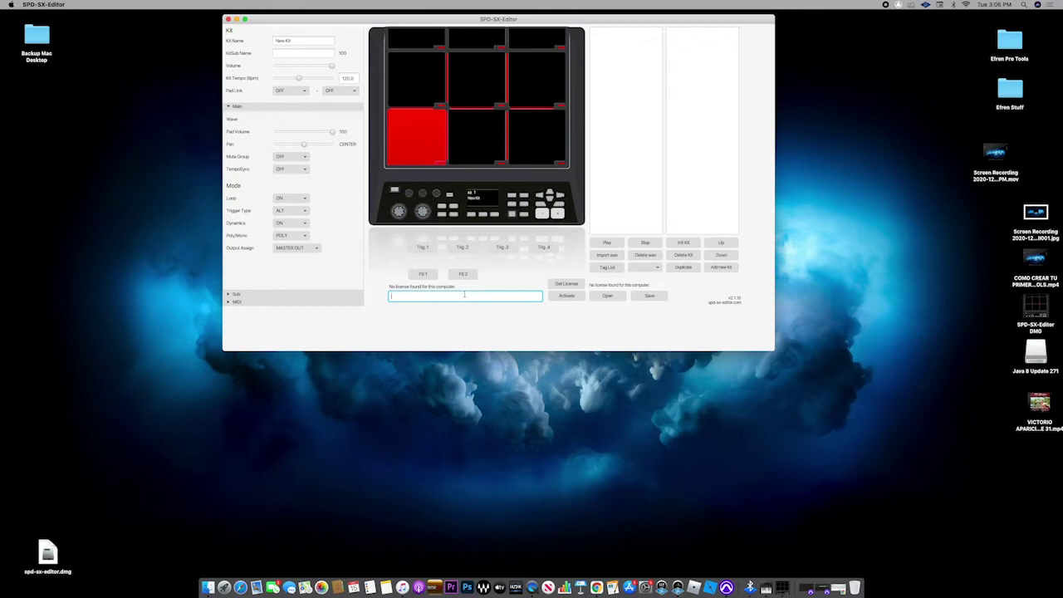
drag(522, 20, 527, 17)
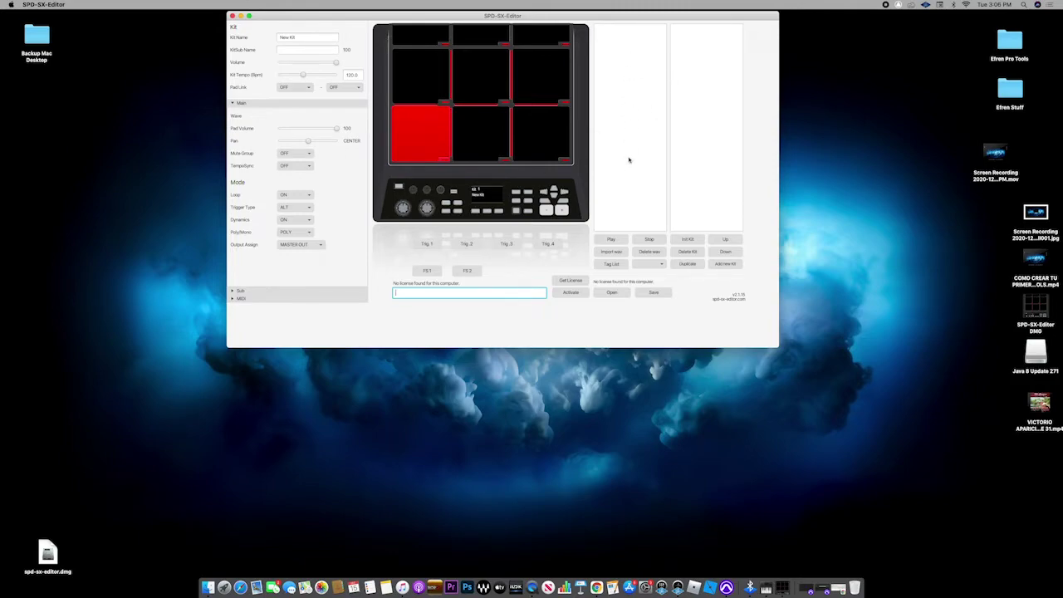
Switch to Chrome and examine the feature list, download steps and Java requirement on the spd-sx-editor.com home page.
click(838, 587)
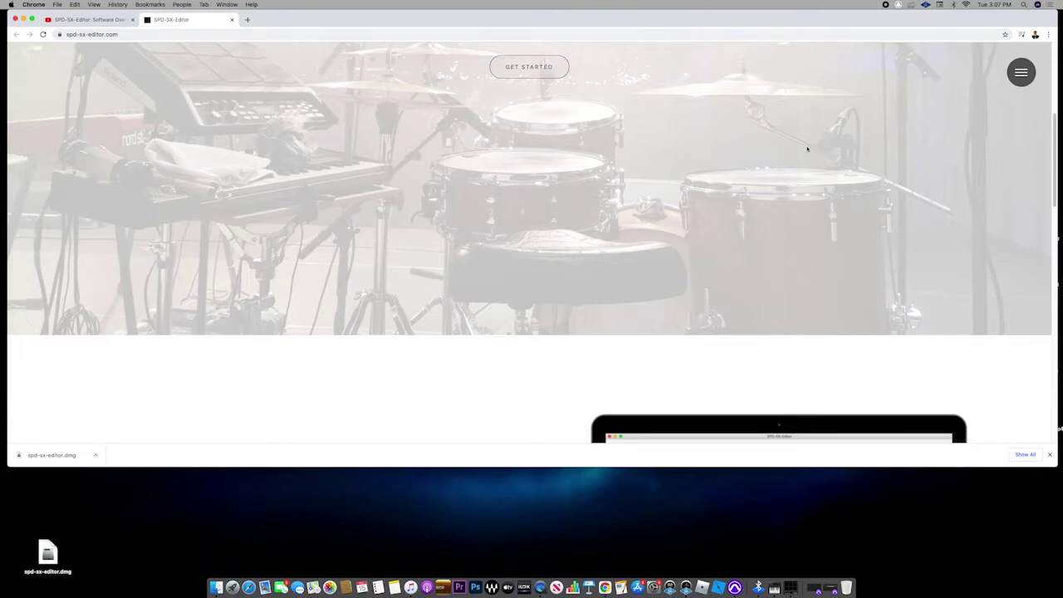
scroll(883, 135, down, 5)
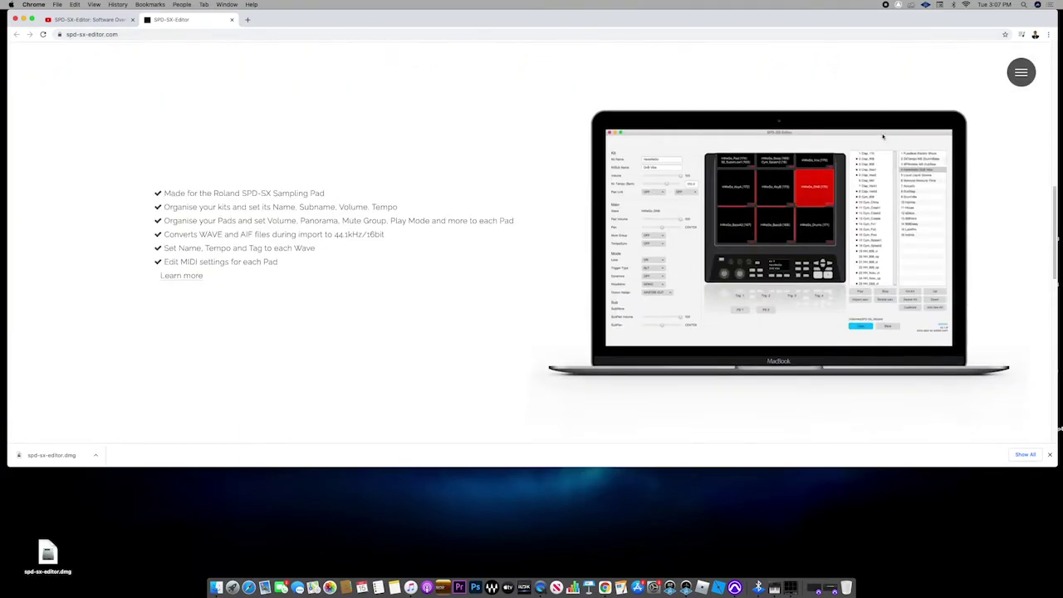
scroll(868, 170, down, 1)
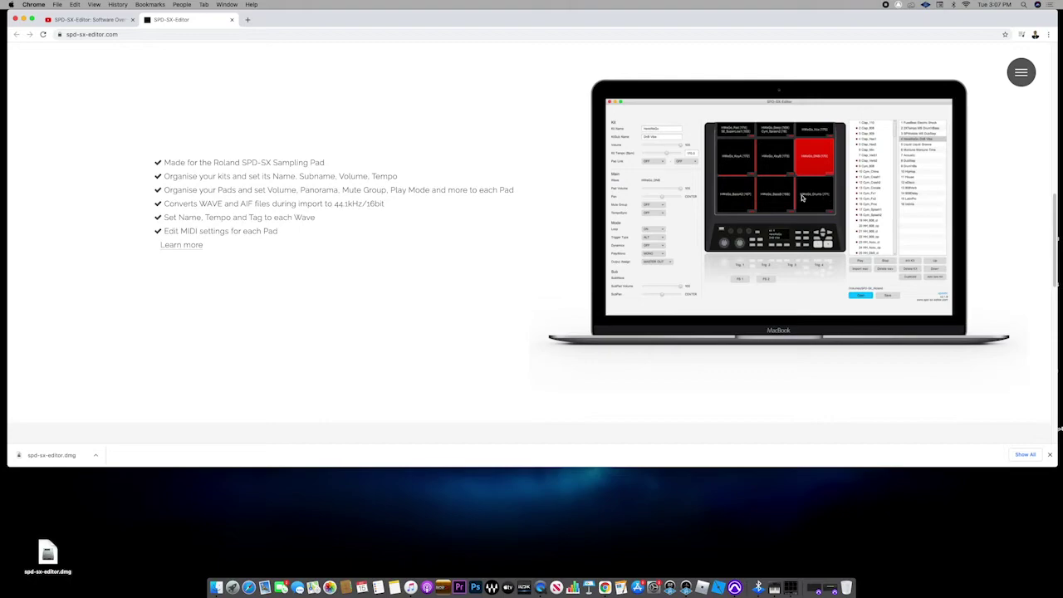
scroll(780, 196, down, 5)
scroll(780, 196, down, 4)
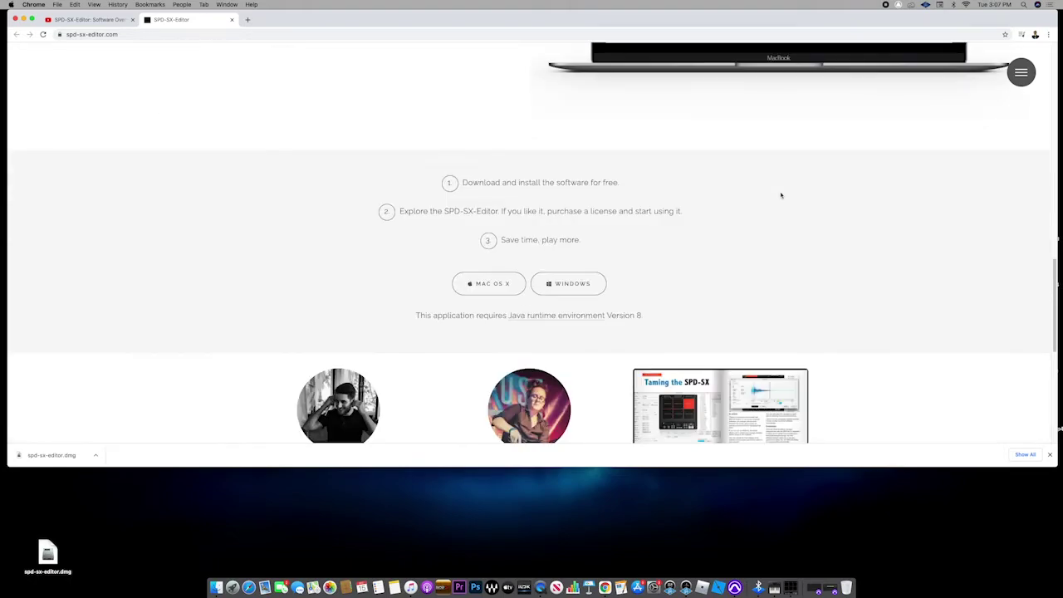
scroll(781, 196, down, 2)
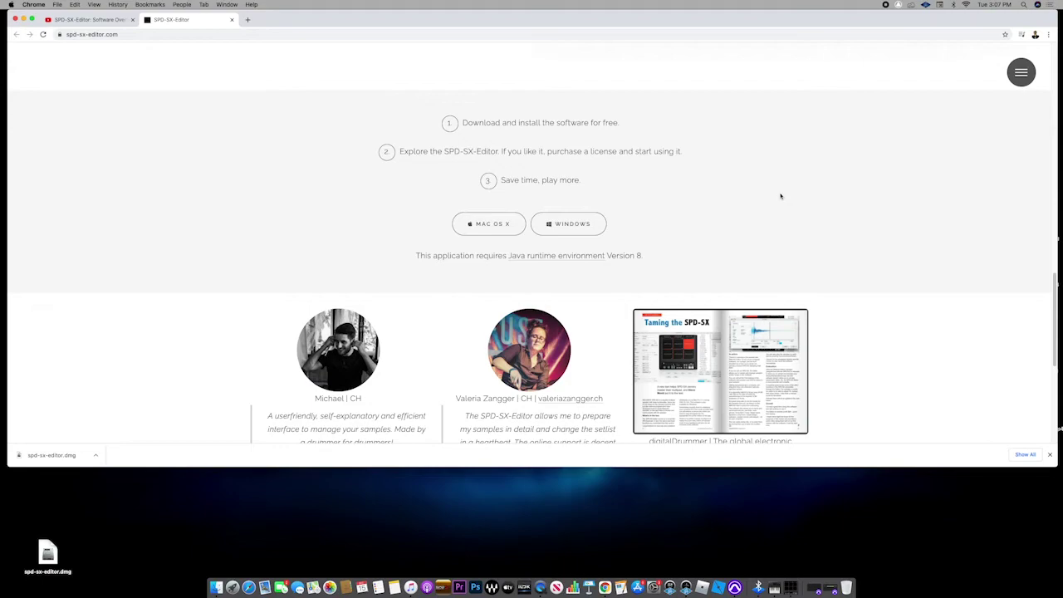
scroll(780, 196, up, 10)
scroll(776, 195, up, 3)
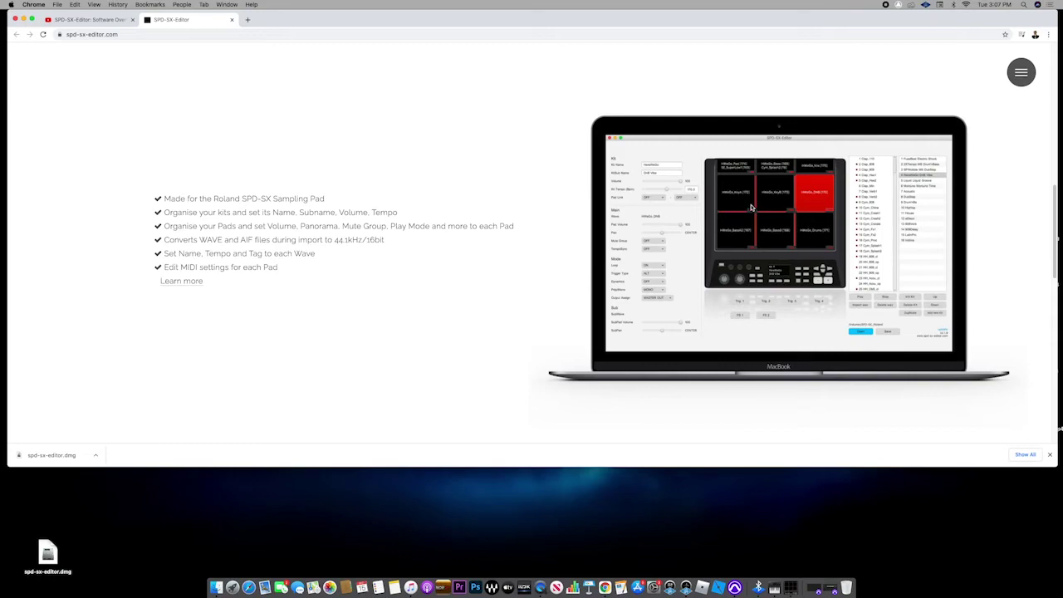
scroll(751, 208, down, 3)
scroll(781, 196, up, 5)
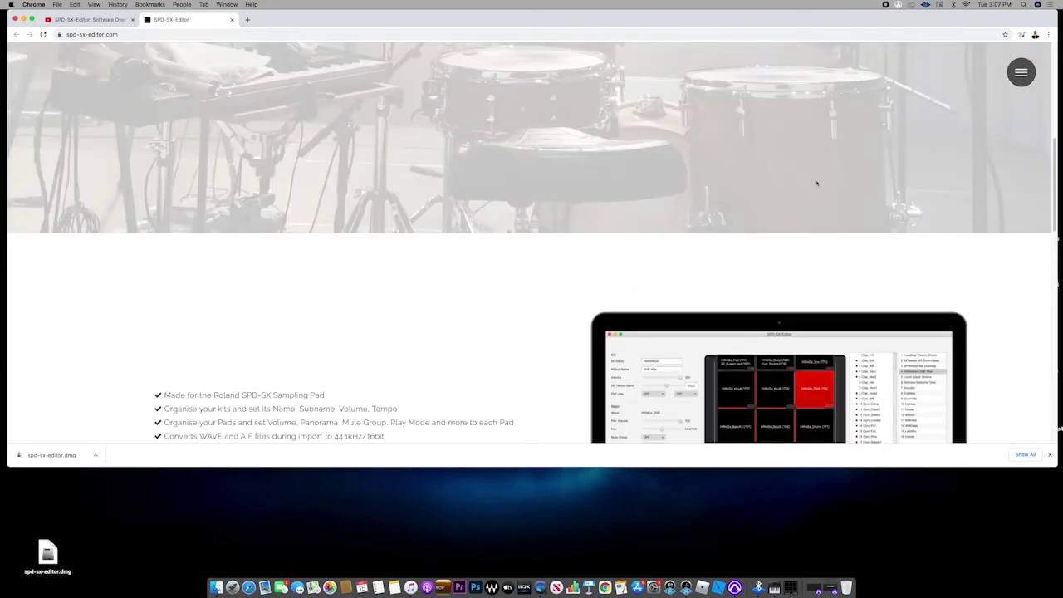
View the SPD-SX-Editor license purchase details on the website's License Activation page, and minimize the browser window.
click(1021, 72)
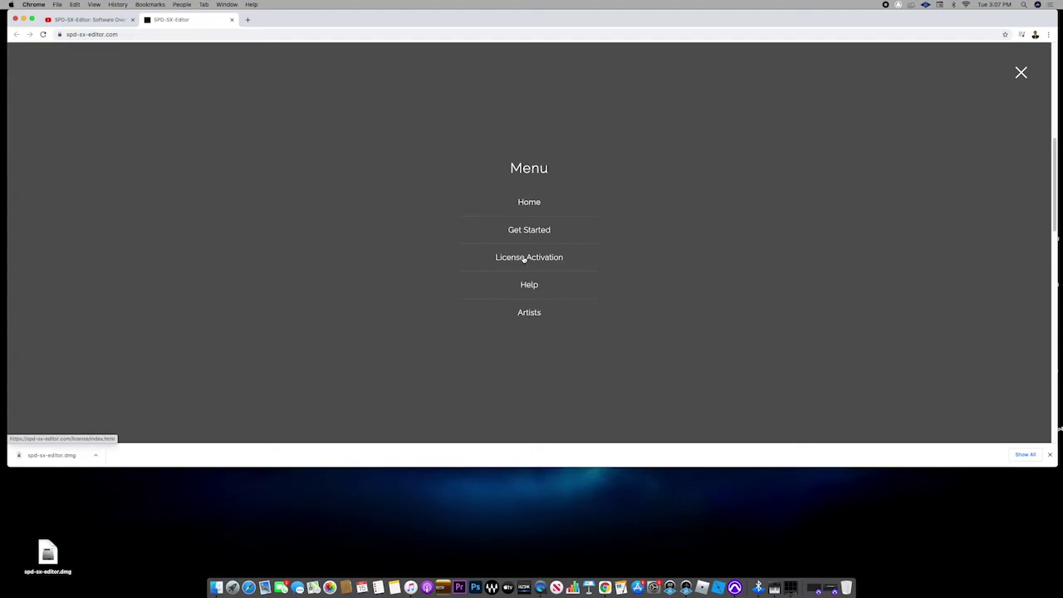
click(524, 257)
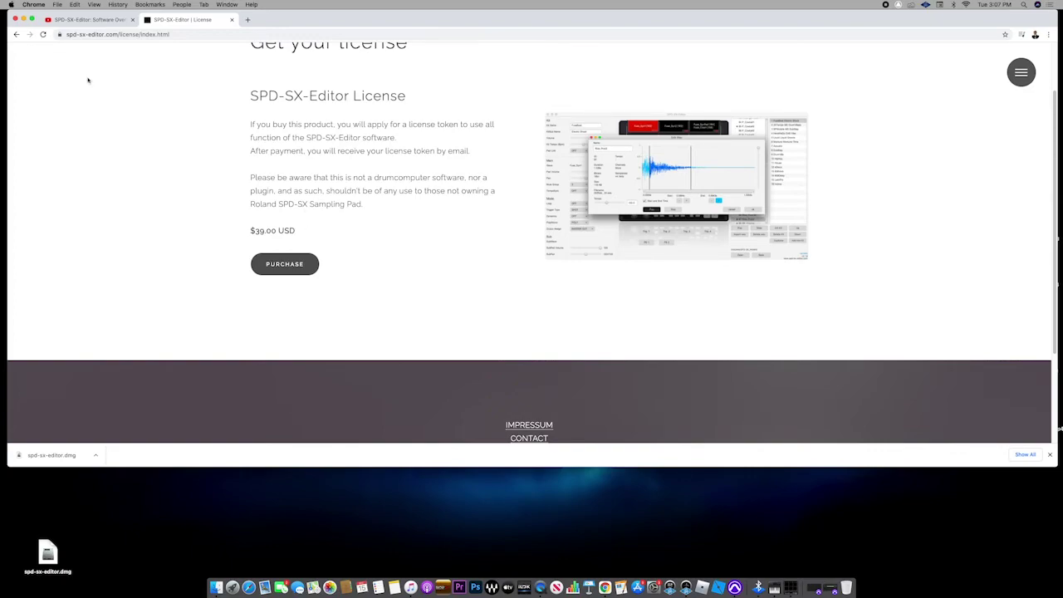
click(22, 18)
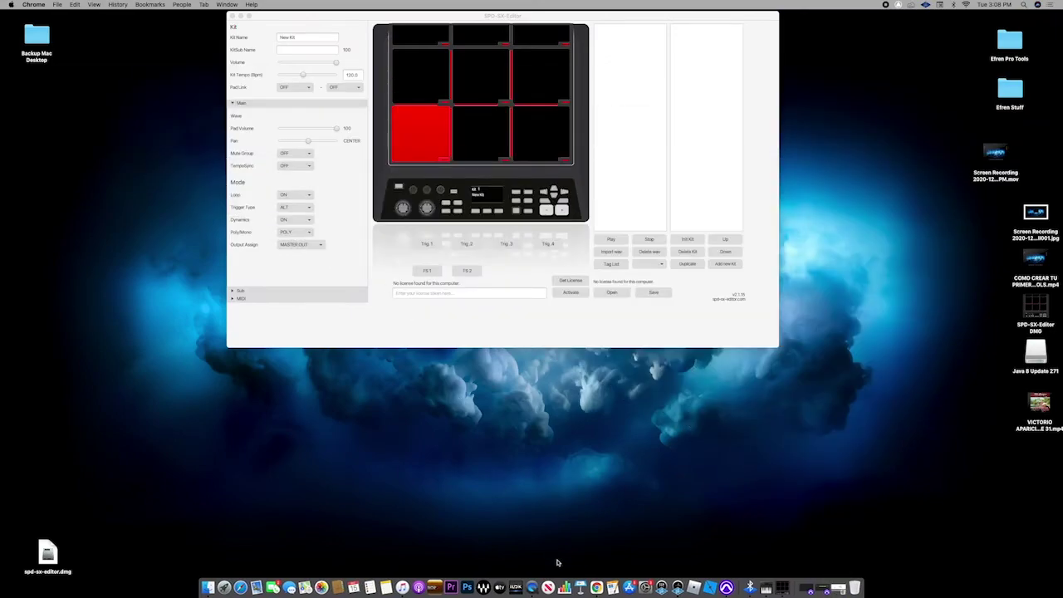
Open SPD-SX Wave Manager with Macintosh HD as the storage device and place its window over the editor.
click(433, 588)
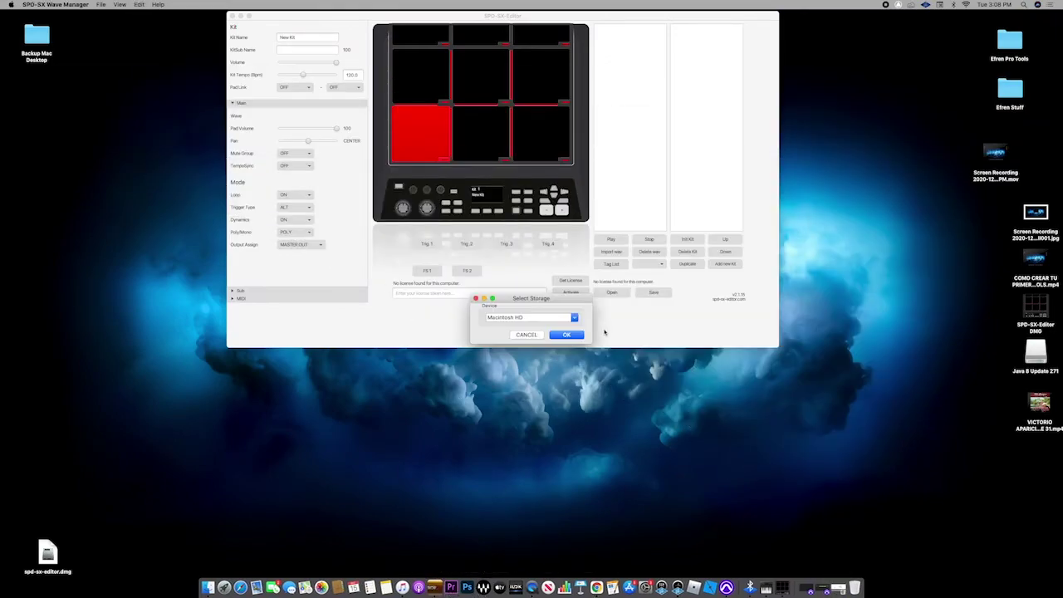
click(564, 333)
click(585, 186)
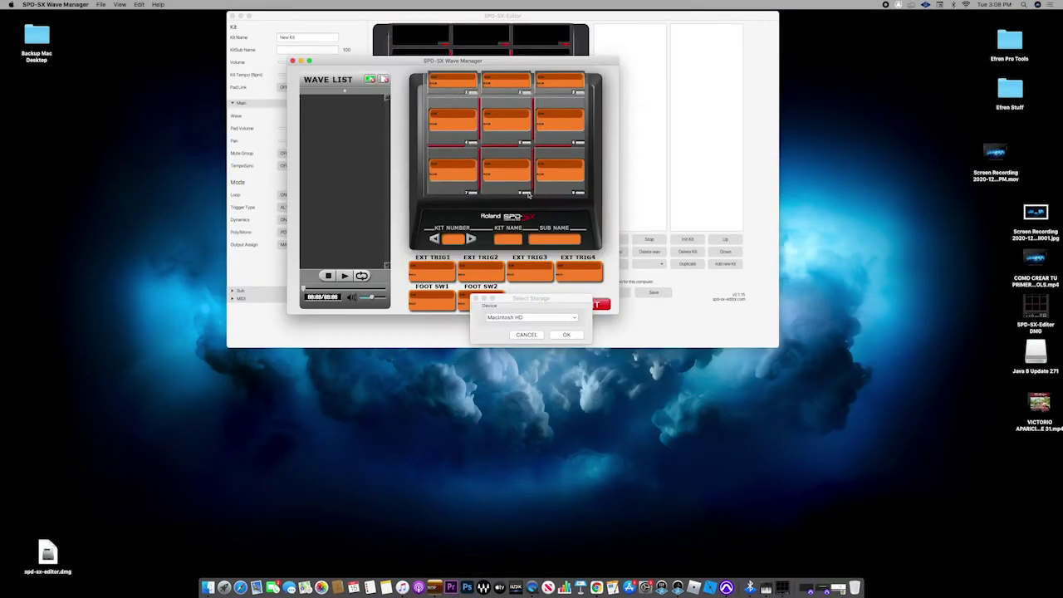
key(Return)
drag(396, 60, 455, 73)
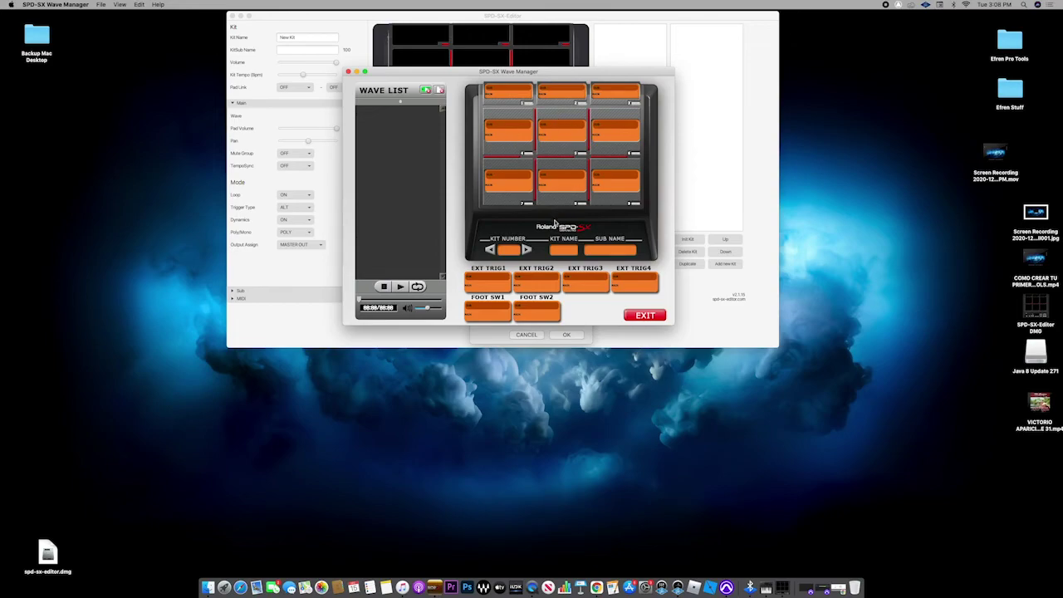
Minimize the SPD-SX-Editor window and quit SPD-SX Wave Manager.
key(super+q)
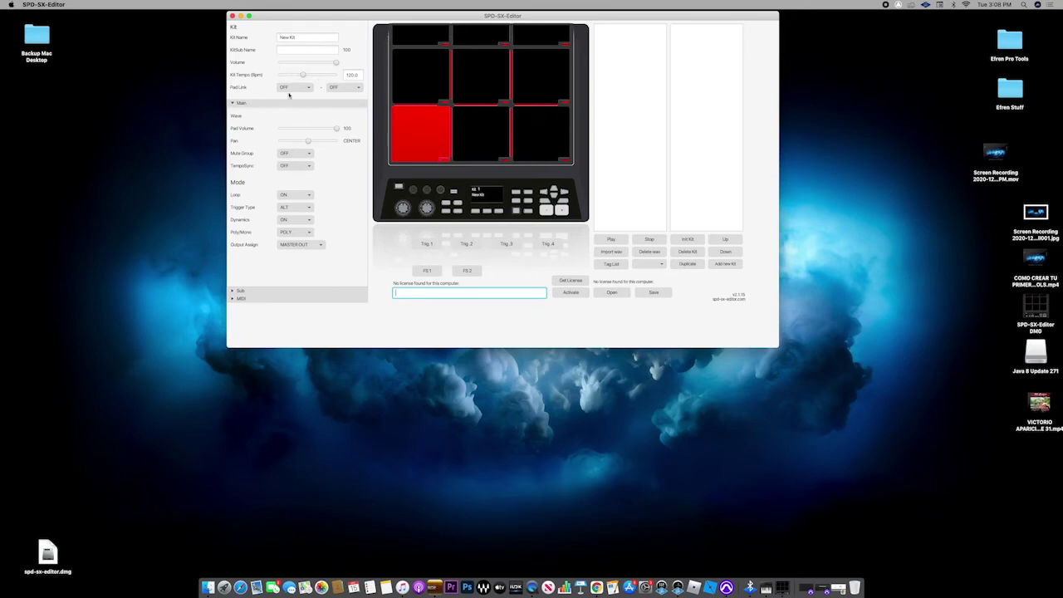
click(240, 16)
drag(525, 70, 563, 76)
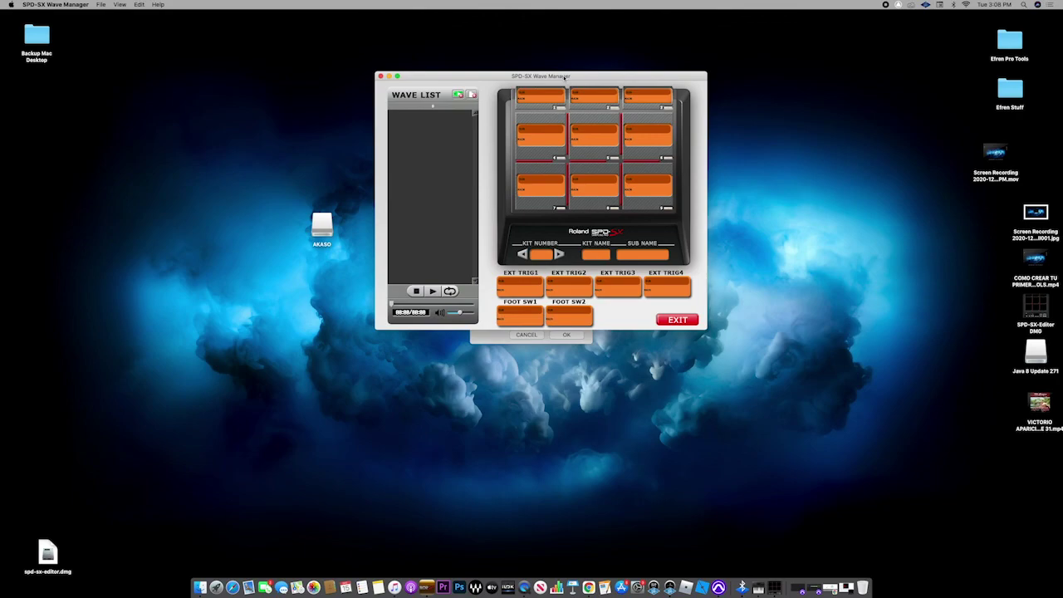
click(380, 76)
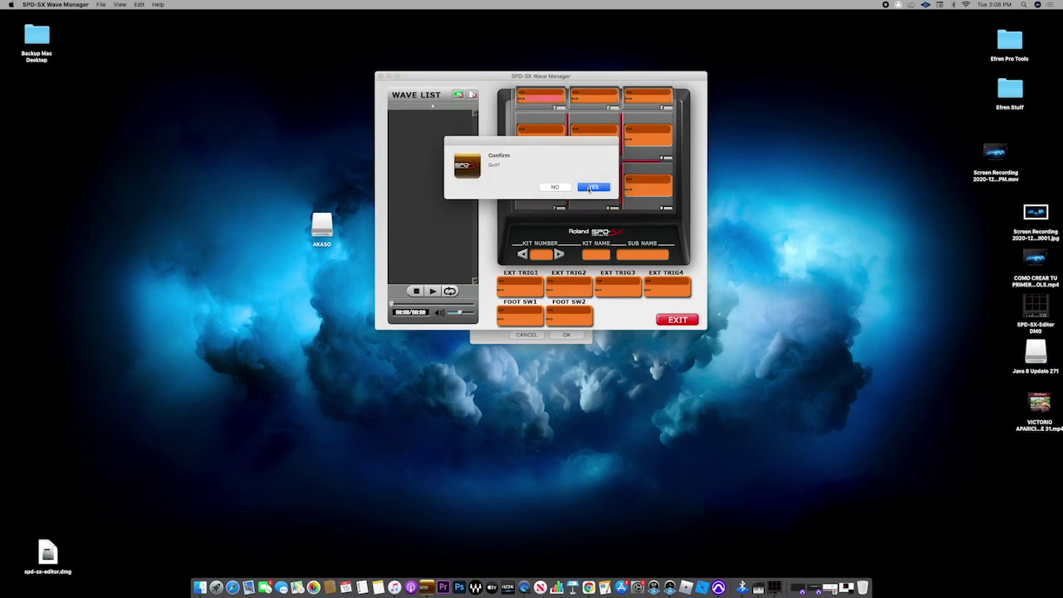
click(599, 188)
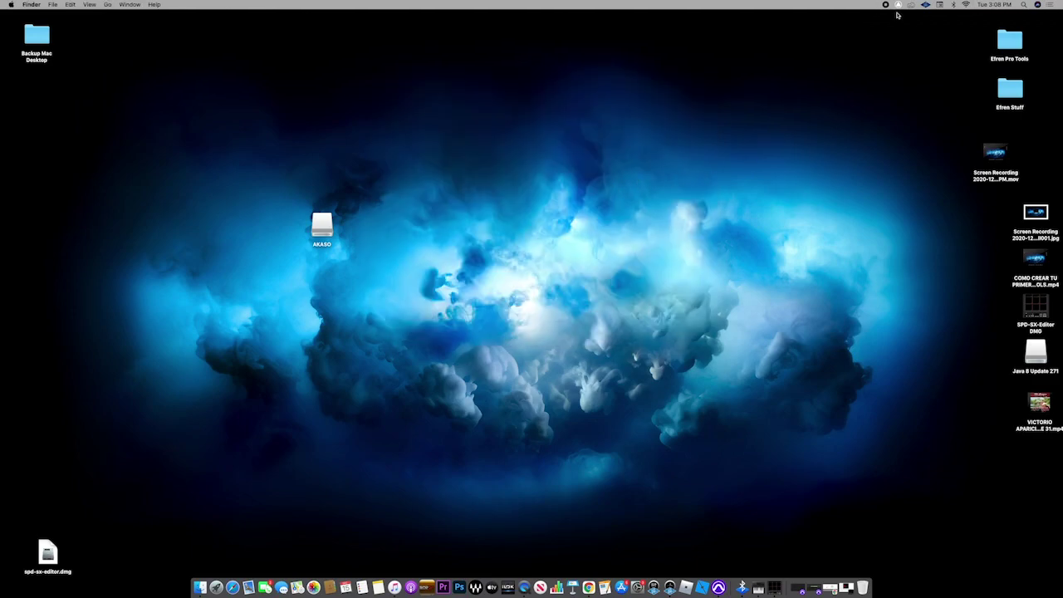